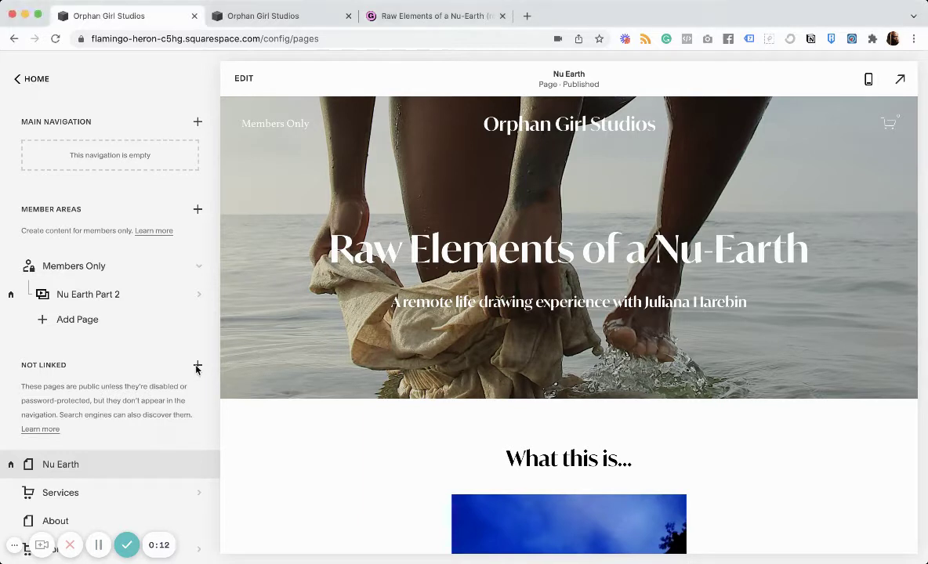
Add a video collection page with the Videos 2 layout to the Not Linked section, keeping its default name
{"action": "left_click", "coordinate": [197, 366]}
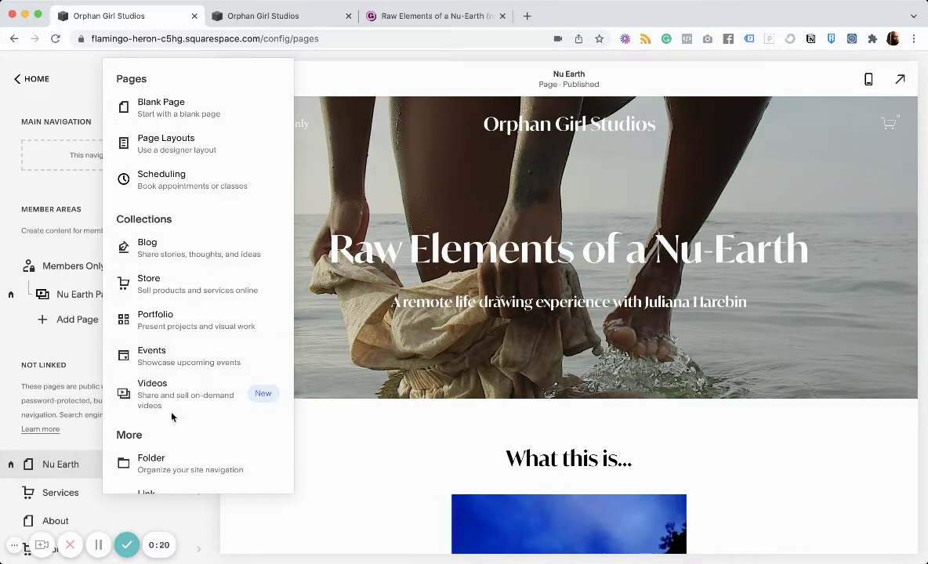
{"action": "key", "text": "Escape"}
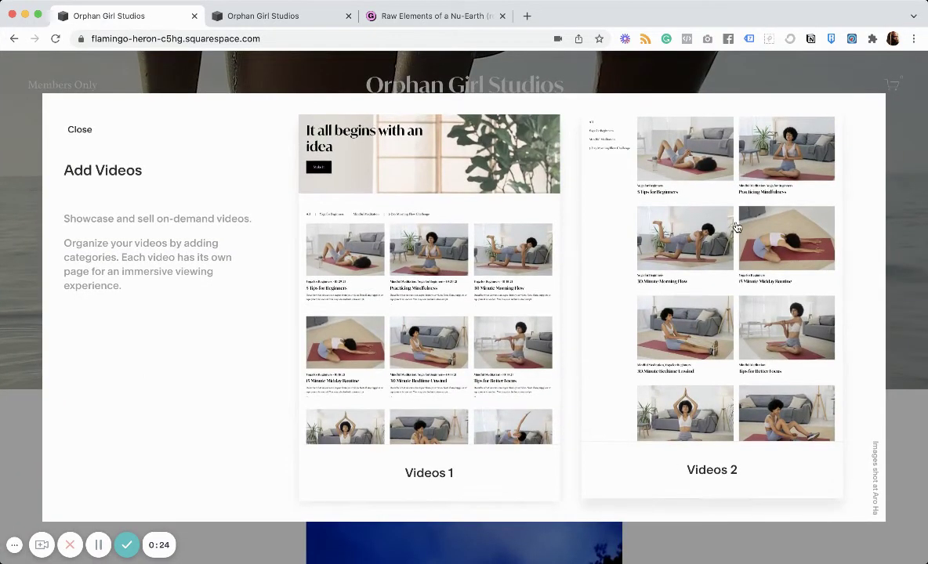
{"action": "key", "text": "Escape"}
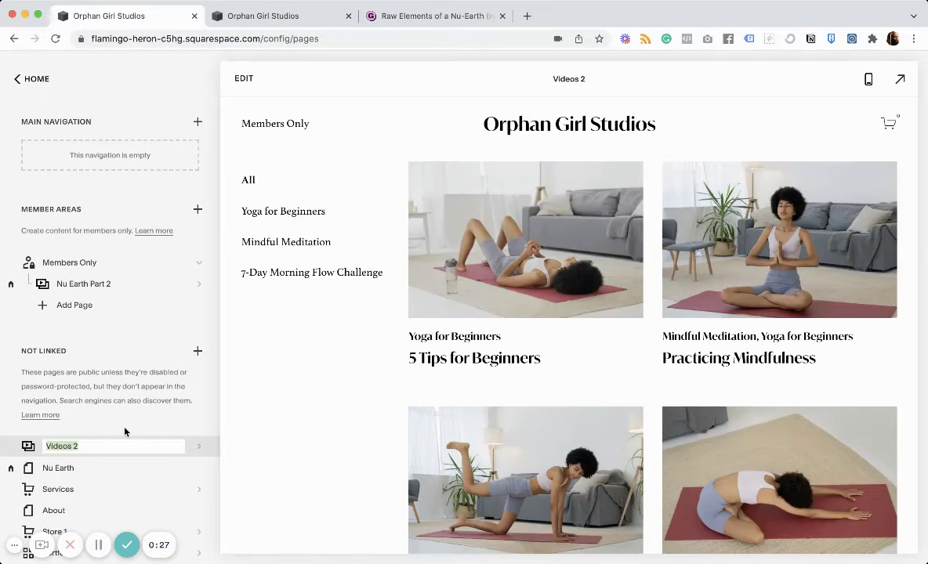
{"action": "key", "text": "Return"}
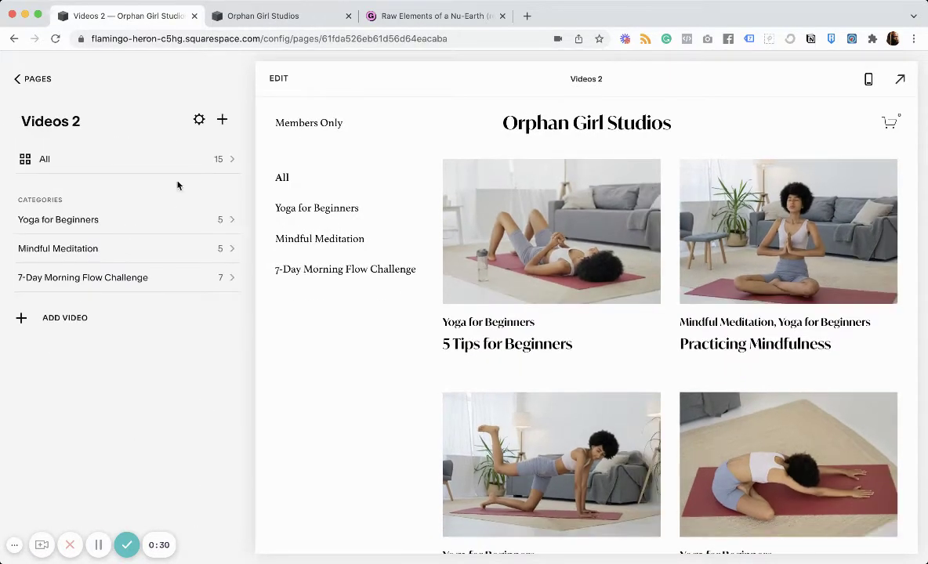
Review the content fields for adding a video to the Videos 2 page, and discard the new entry
{"action": "left_click", "coordinate": [223, 120]}
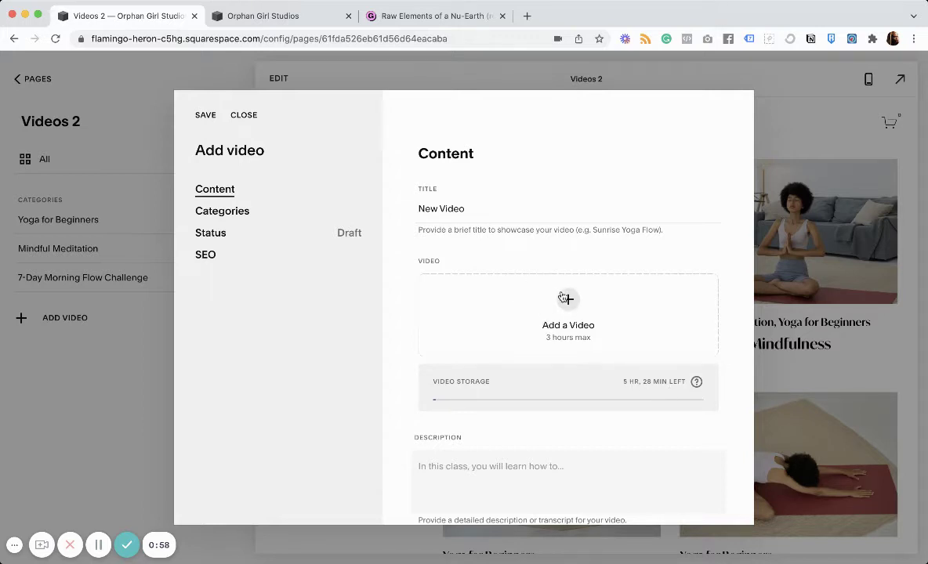
{"action": "scroll", "coordinate": [529, 415], "scroll_direction": "down", "scroll_amount": 2}
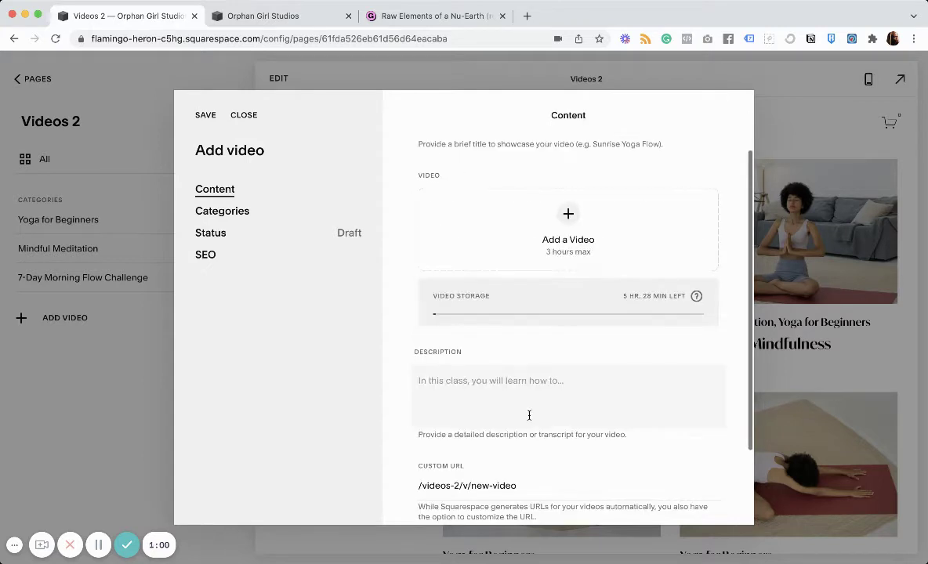
{"action": "scroll", "coordinate": [484, 392], "scroll_direction": "down", "scroll_amount": 2}
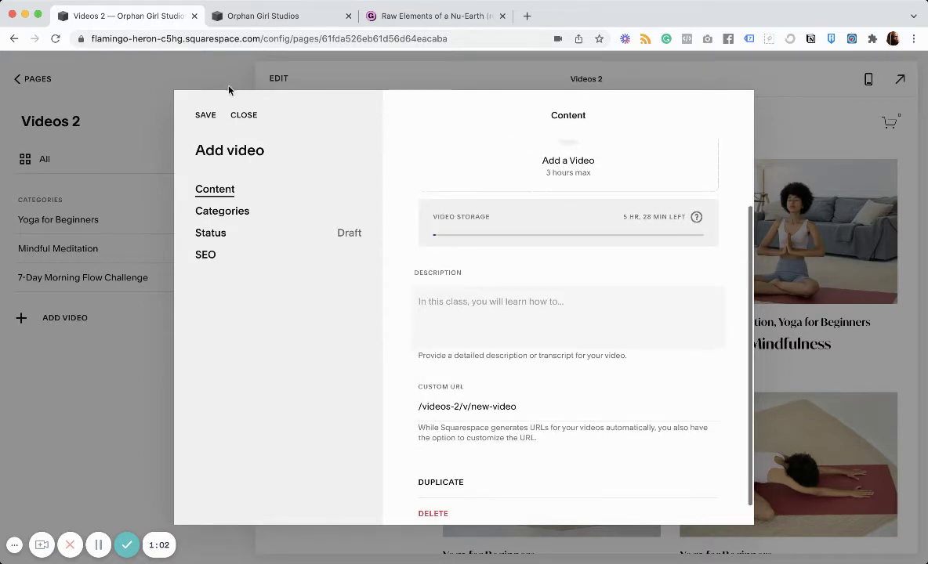
{"action": "left_click", "coordinate": [244, 115]}
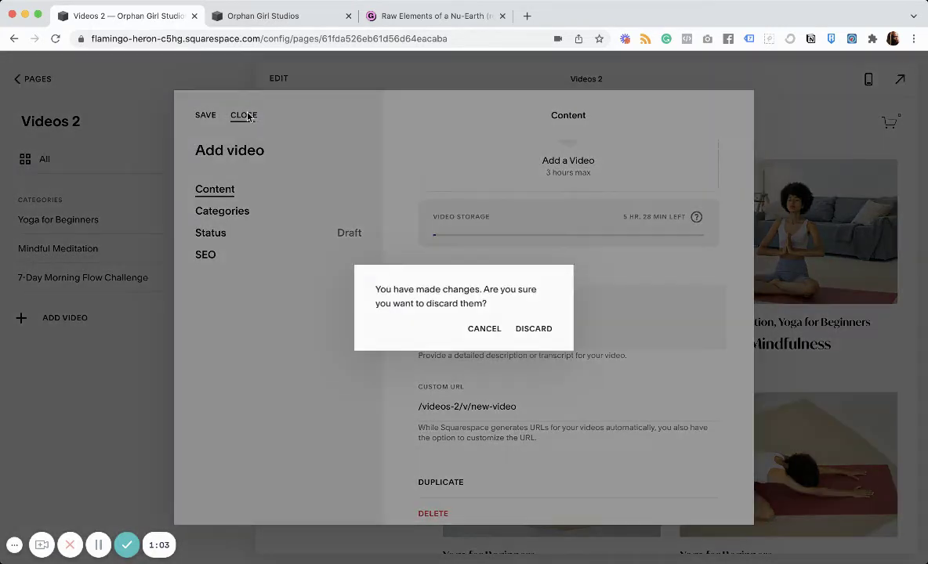
{"action": "left_click", "coordinate": [534, 329]}
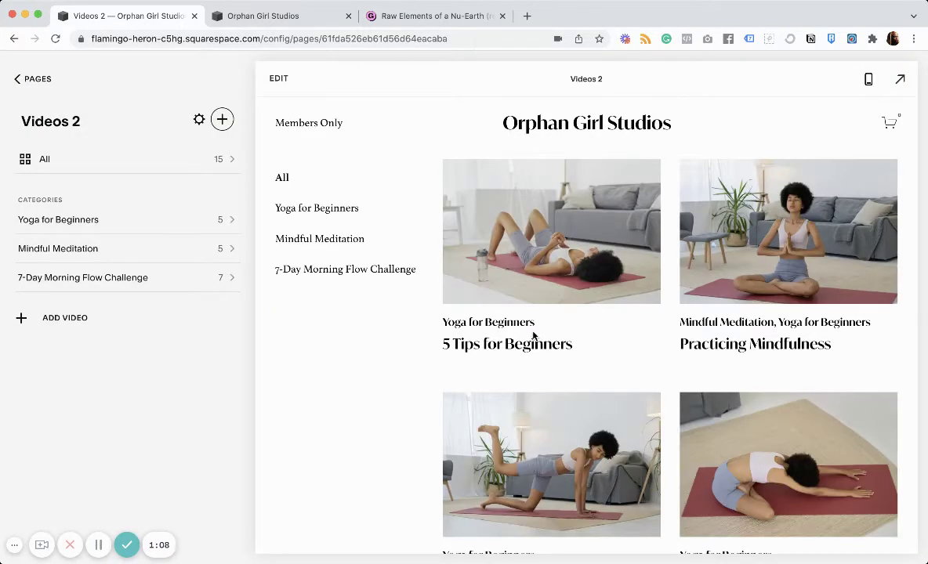
Review the unlinked Nu Earth page down to its stream-or-purchase link and open the film's Gumroad offer
{"action": "left_click", "coordinate": [19, 81]}
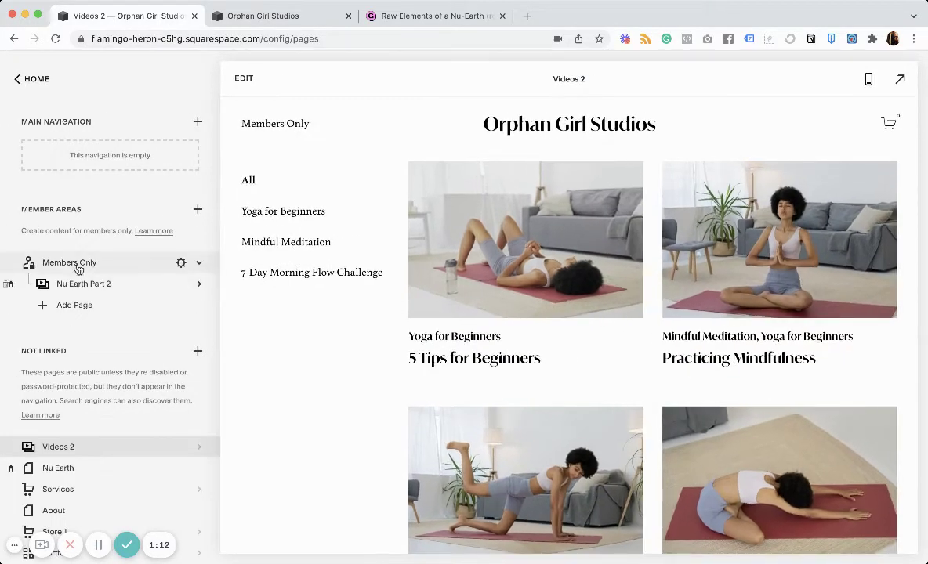
{"action": "left_click", "coordinate": [69, 467]}
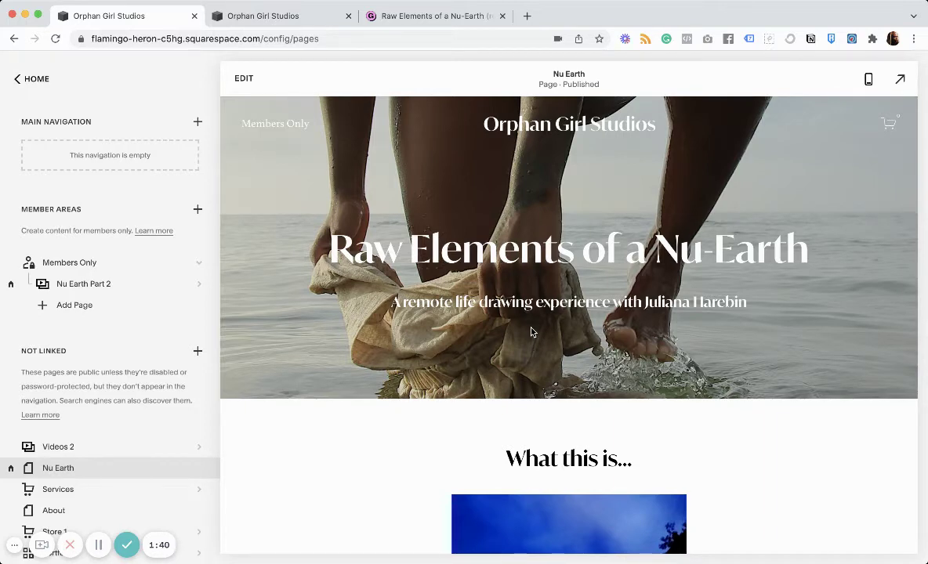
{"action": "scroll", "coordinate": [484, 348], "scroll_direction": "down", "scroll_amount": 5}
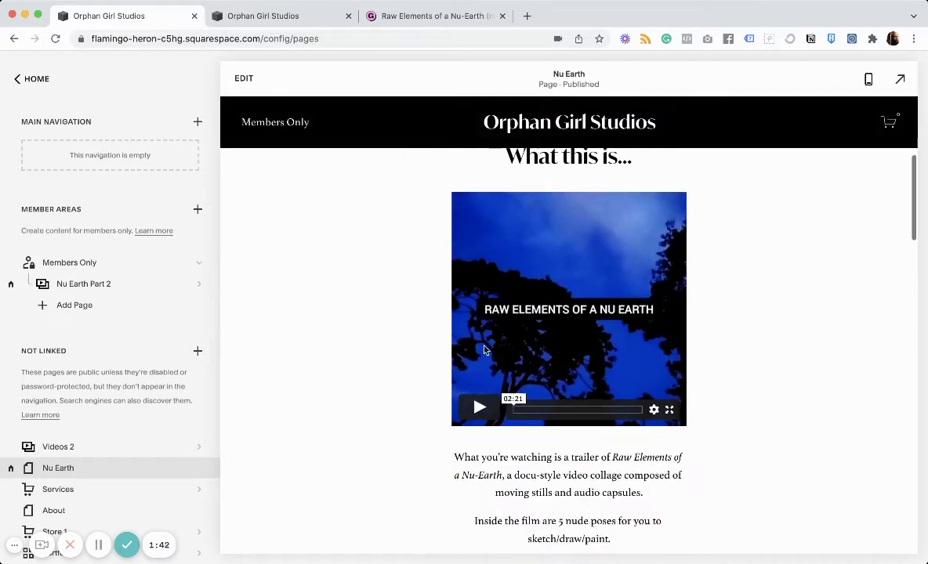
{"action": "scroll", "coordinate": [392, 383], "scroll_direction": "down", "scroll_amount": 15}
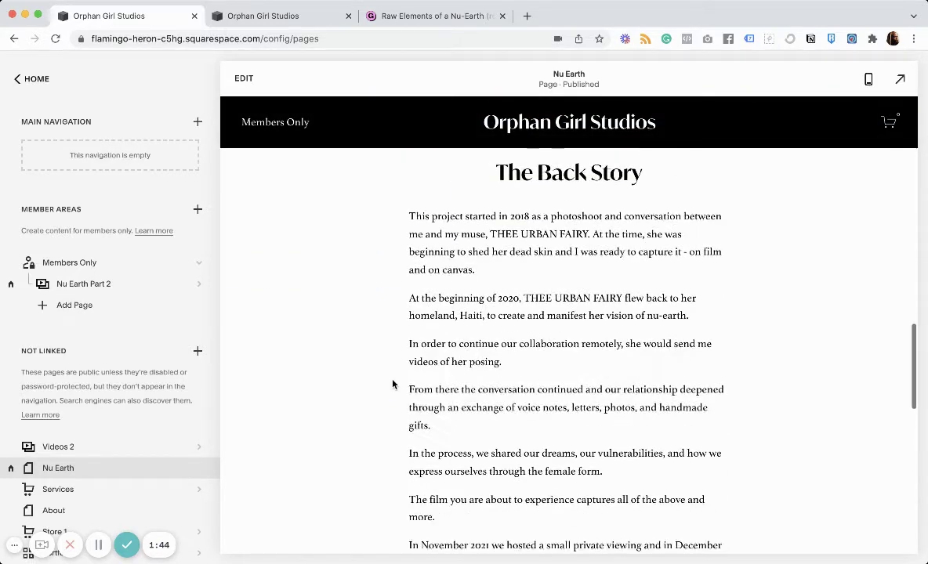
{"action": "scroll", "coordinate": [393, 384], "scroll_direction": "down", "scroll_amount": 5}
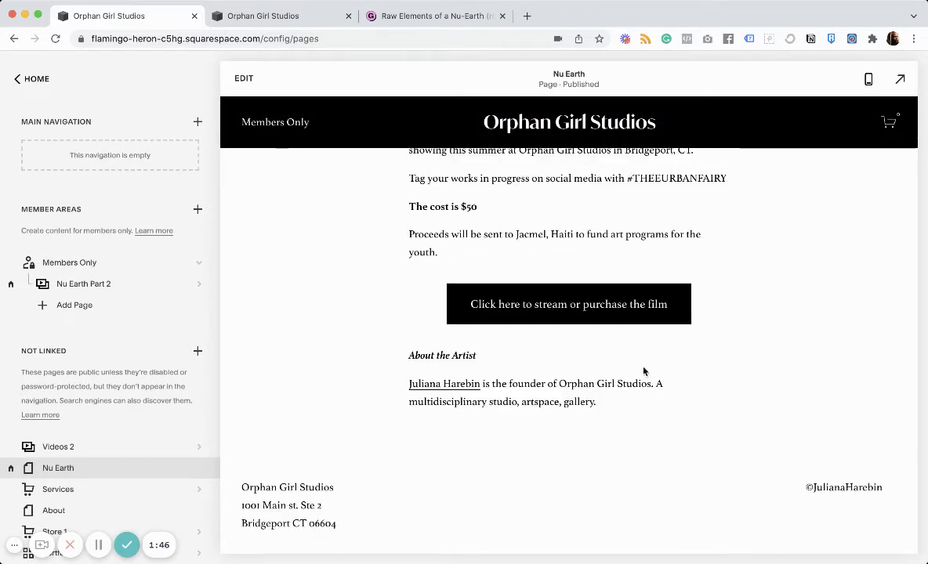
{"action": "left_click", "coordinate": [569, 312]}
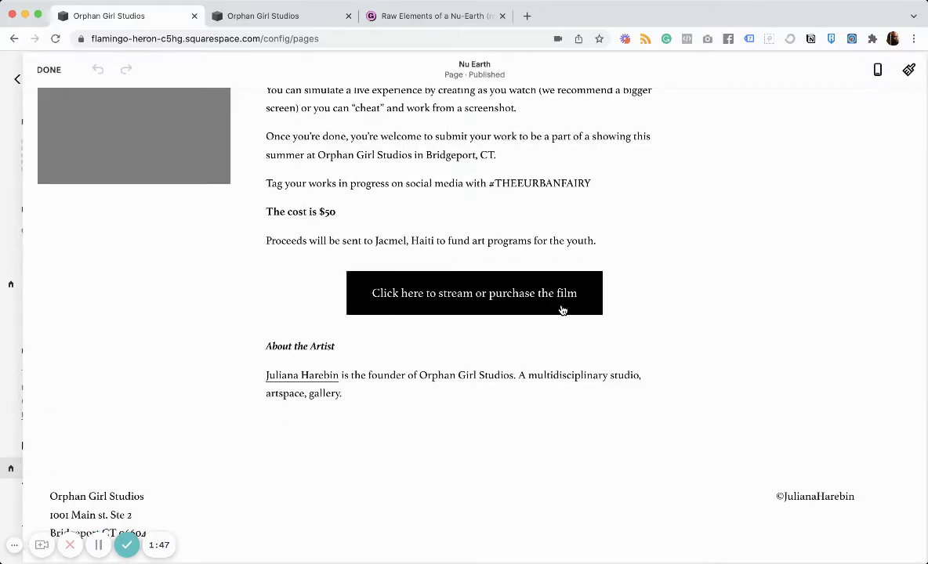
{"action": "scroll", "coordinate": [337, 329], "scroll_direction": "down", "scroll_amount": 3}
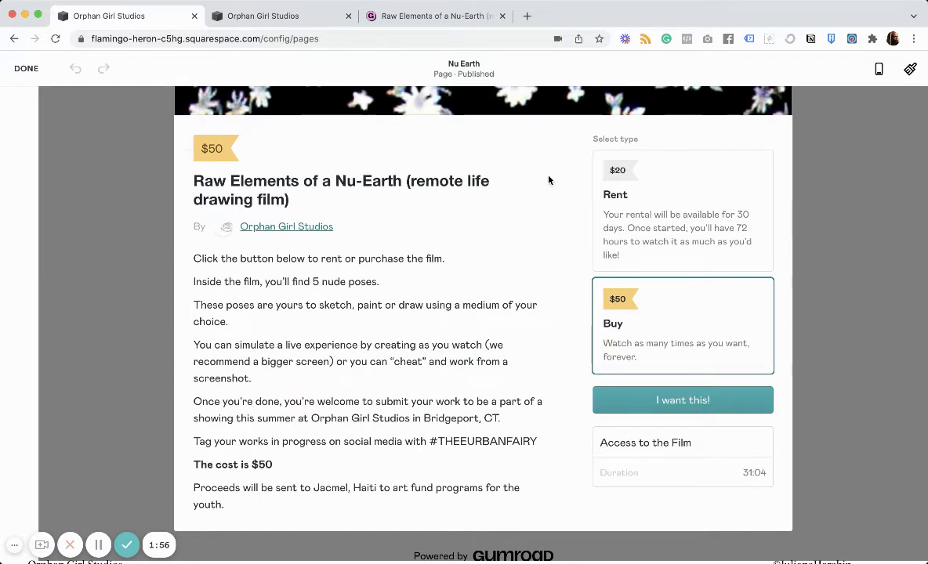
View the $20 Rent option in the film offer, close the offer, and leave page editing
{"action": "left_click", "coordinate": [646, 214]}
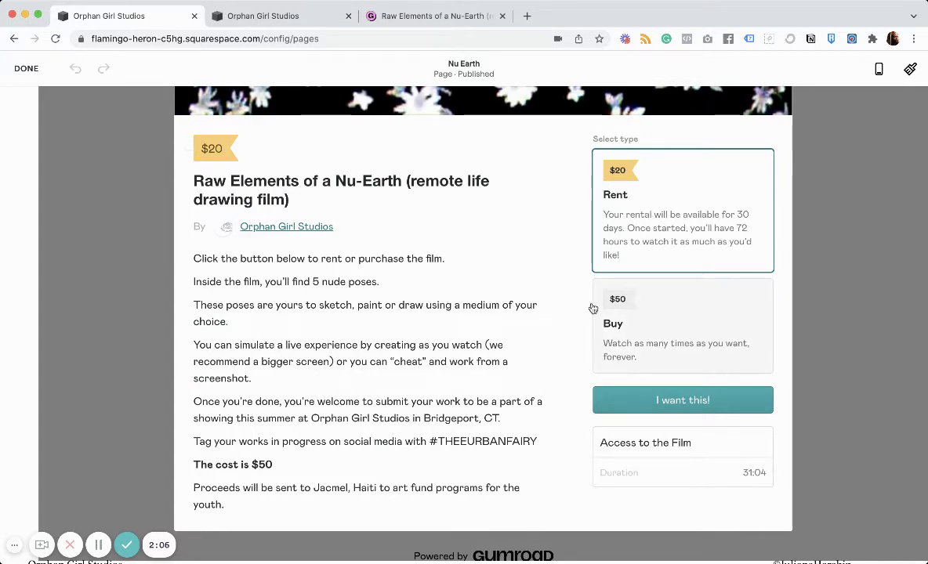
{"action": "scroll", "coordinate": [462, 337], "scroll_direction": "up", "scroll_amount": 5}
{"action": "scroll", "coordinate": [460, 342], "scroll_direction": "up", "scroll_amount": 3}
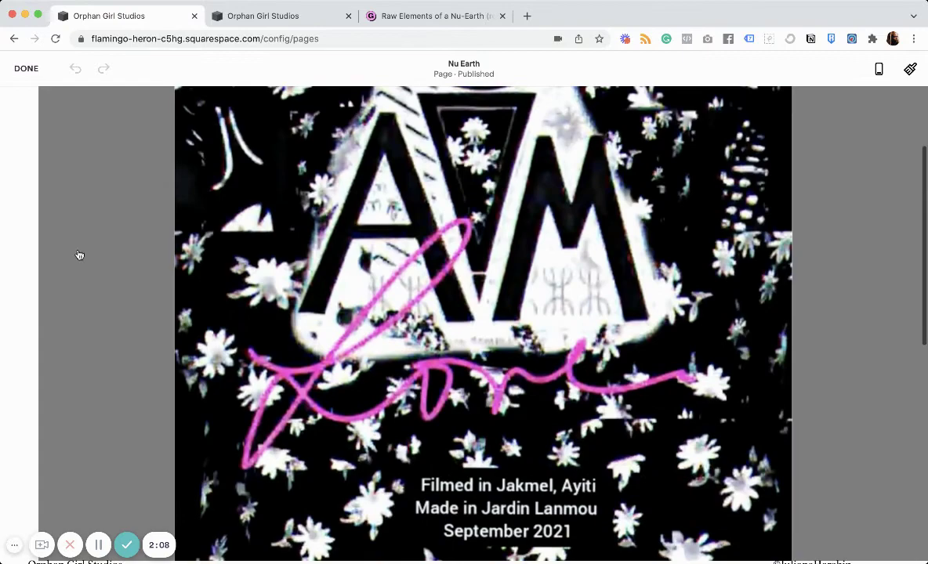
{"action": "left_click", "coordinate": [104, 265]}
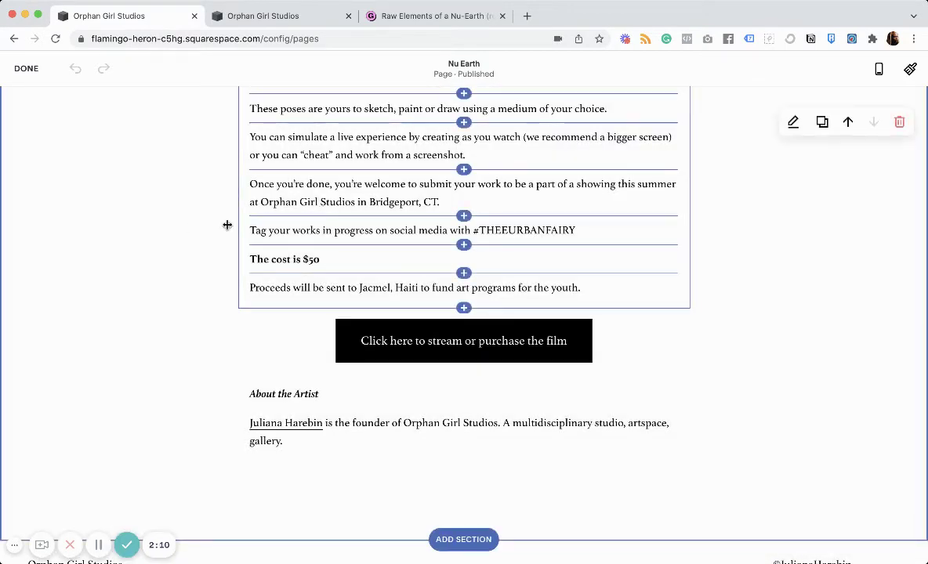
{"action": "scroll", "coordinate": [170, 255], "scroll_direction": "up", "scroll_amount": 10}
{"action": "scroll", "coordinate": [170, 254], "scroll_direction": "up", "scroll_amount": 5}
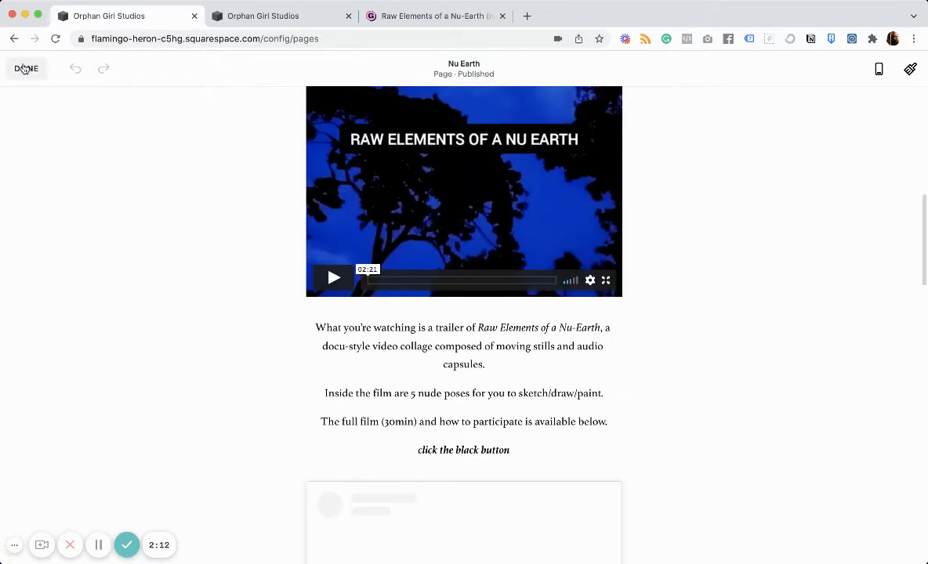
{"action": "left_click", "coordinate": [26, 68]}
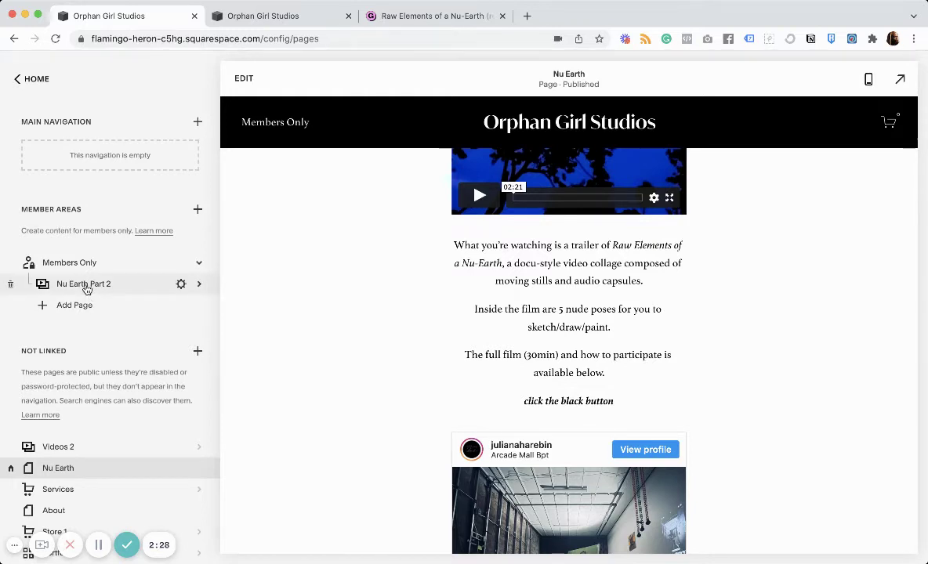
Review the Nu Earth Part 2 video page under Members Only and return to the pages list
{"action": "left_click", "coordinate": [199, 285]}
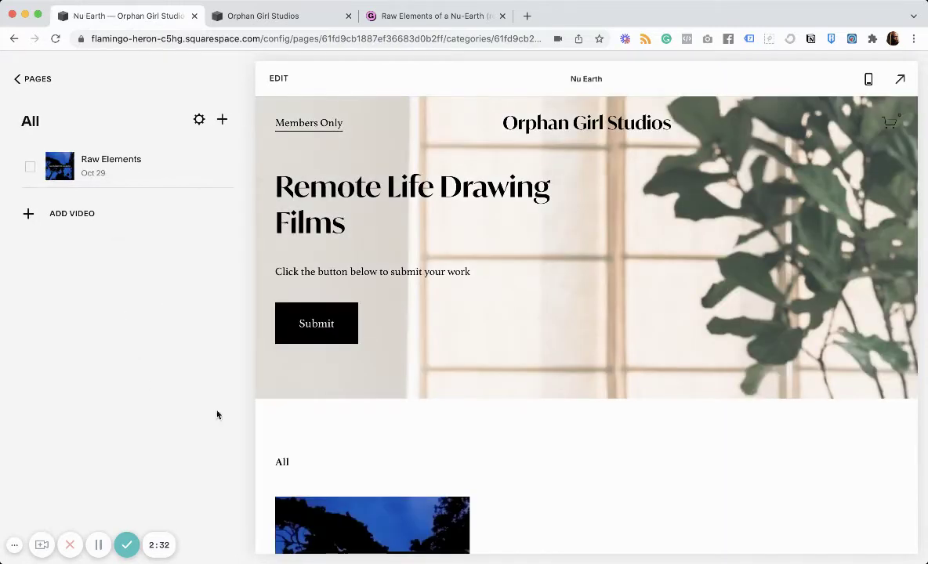
{"action": "scroll", "coordinate": [421, 473], "scroll_direction": "down", "scroll_amount": 3}
{"action": "scroll", "coordinate": [478, 387], "scroll_direction": "up", "scroll_amount": 3}
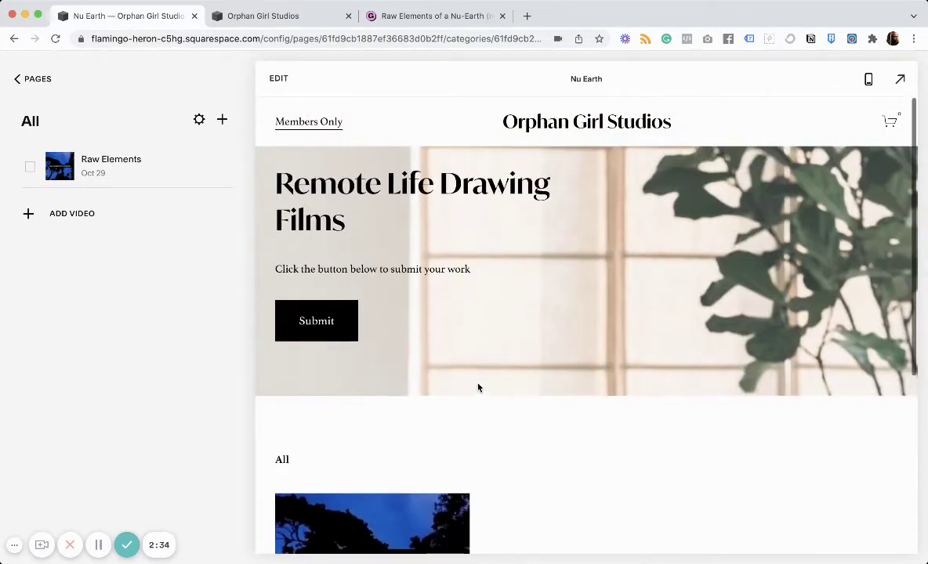
{"action": "left_click", "coordinate": [19, 82]}
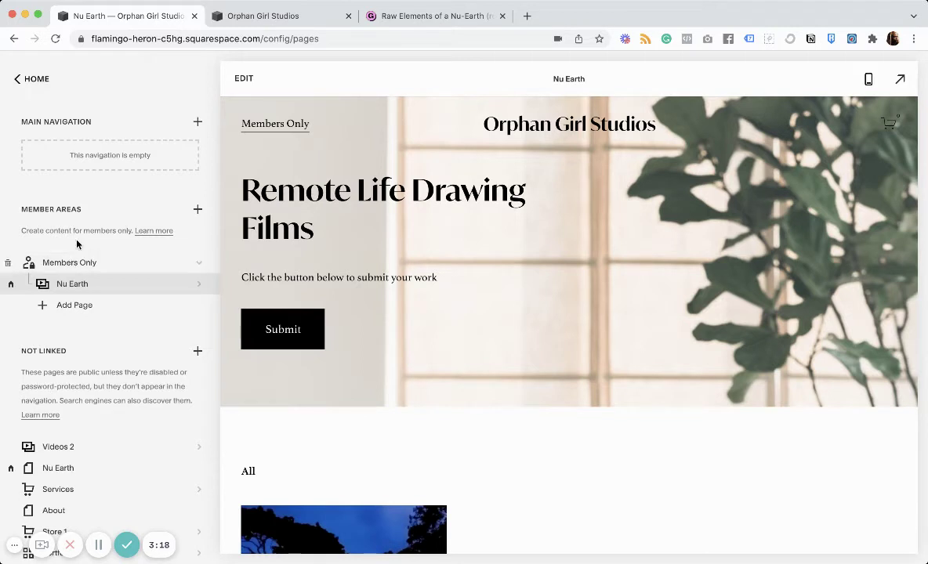
Review the Member Areas management options in the site settings and return to the pages list
{"action": "left_click", "coordinate": [17, 85]}
{"action": "left_click", "coordinate": [66, 351]}
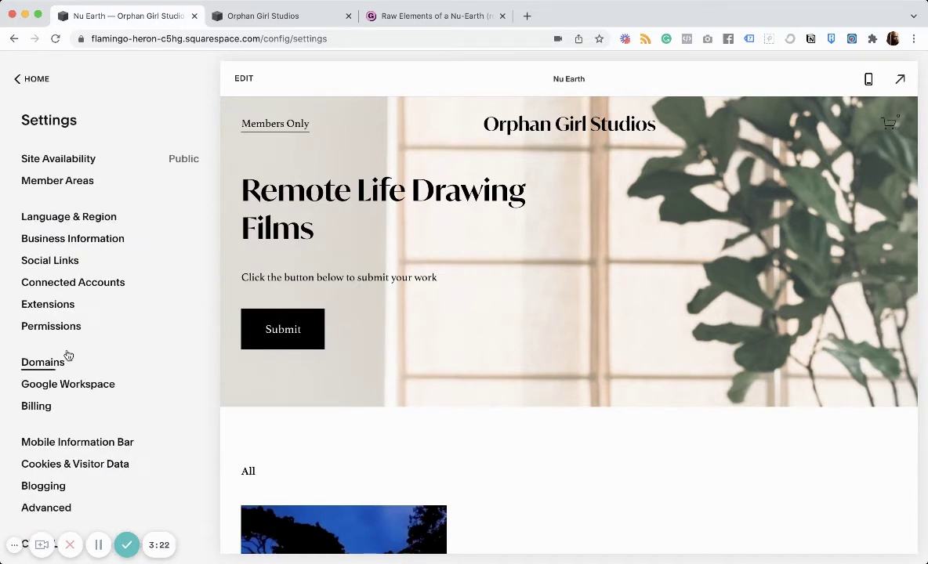
{"action": "left_click", "coordinate": [58, 180]}
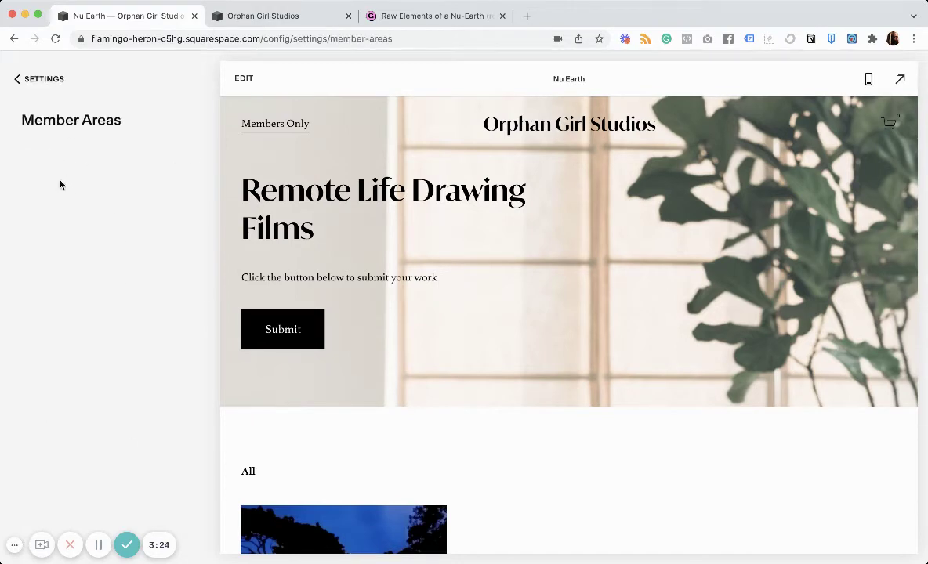
{"action": "scroll", "coordinate": [125, 266], "scroll_direction": "down", "scroll_amount": 1}
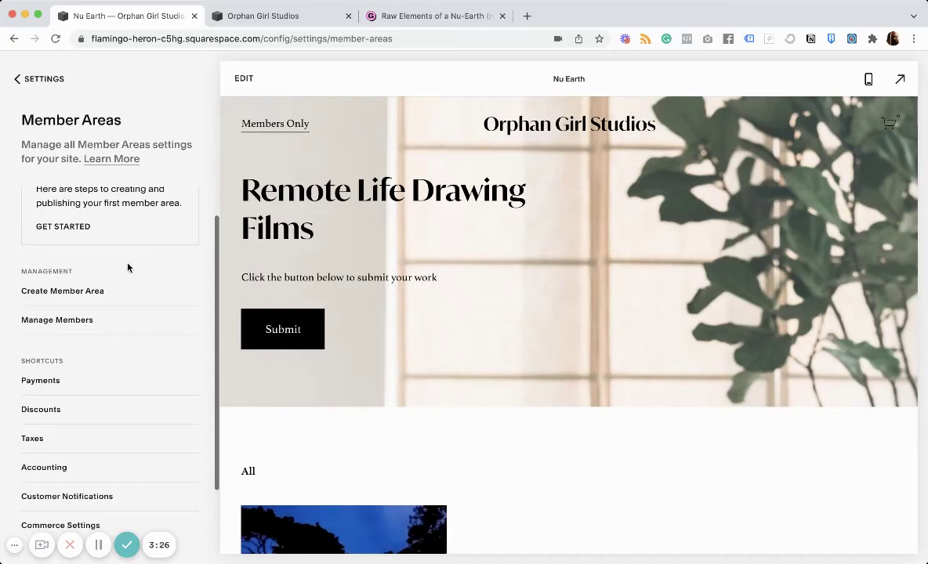
{"action": "scroll", "coordinate": [128, 268], "scroll_direction": "up", "scroll_amount": 2}
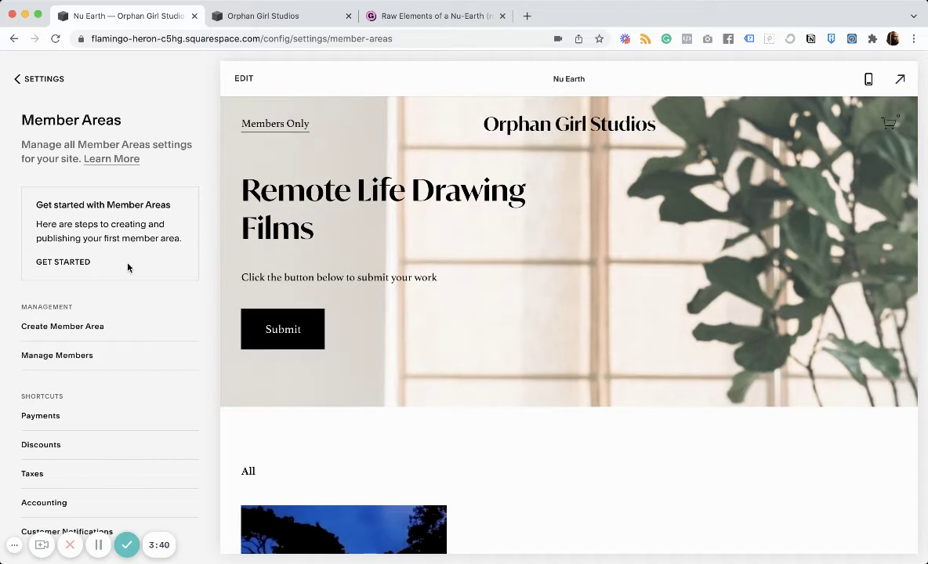
{"action": "left_click", "coordinate": [18, 79]}
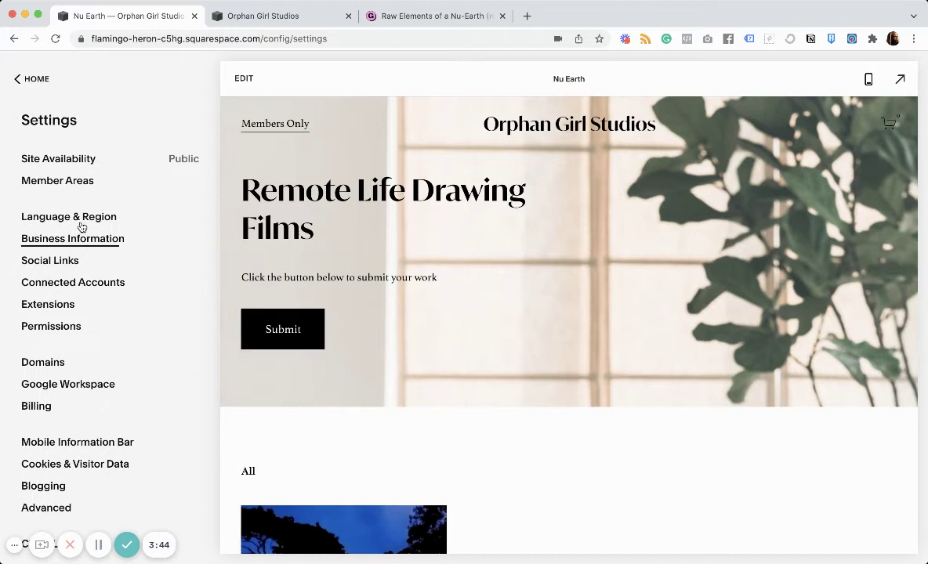
{"action": "left_click", "coordinate": [19, 81]}
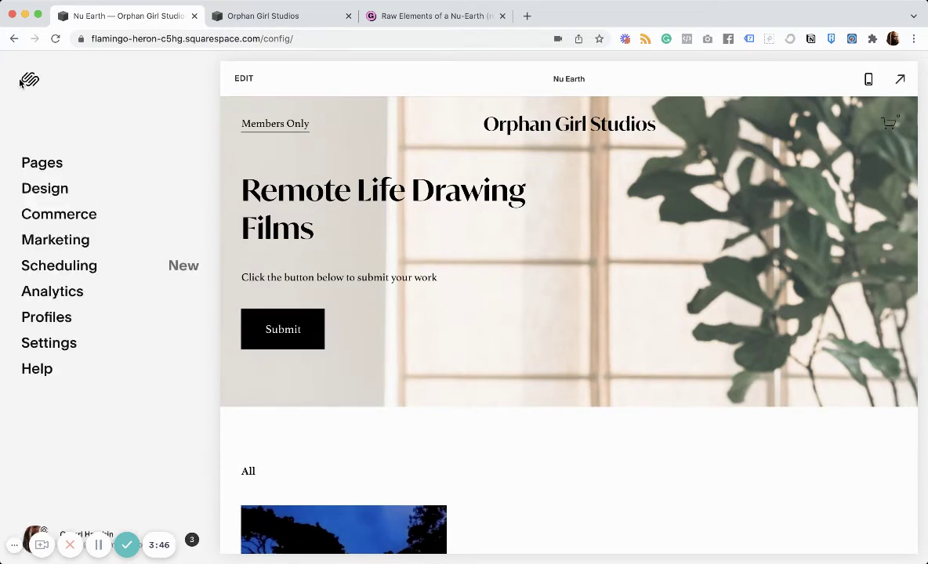
{"action": "left_click", "coordinate": [46, 162]}
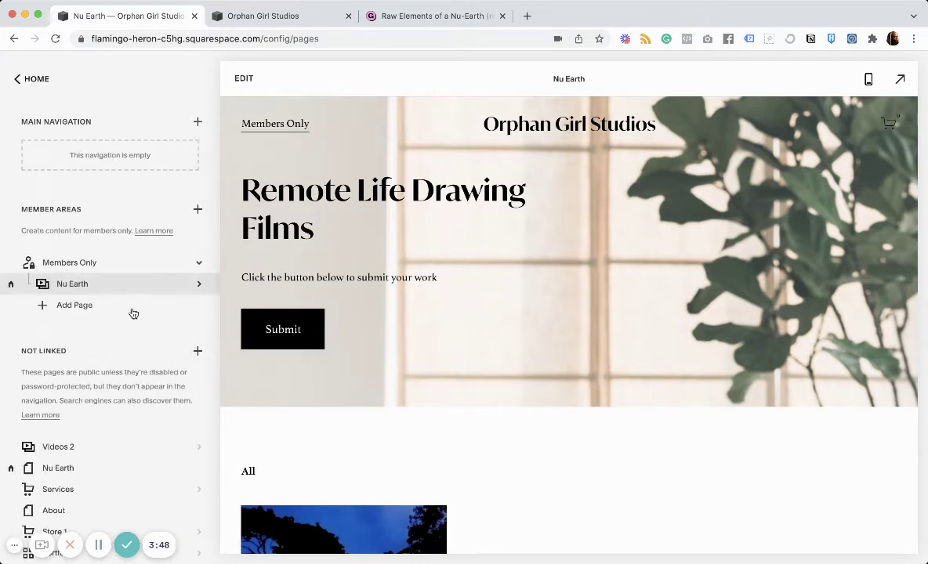
{"action": "left_click_drag", "start_coordinate": [55, 453], "coordinate": [110, 445]}
{"action": "scroll", "coordinate": [520, 327], "scroll_direction": "down", "scroll_amount": 4}
{"action": "scroll", "coordinate": [501, 314], "scroll_direction": "up", "scroll_amount": 4}
{"action": "left_click", "coordinate": [263, 17]}
{"action": "left_click", "coordinate": [139, 24]}
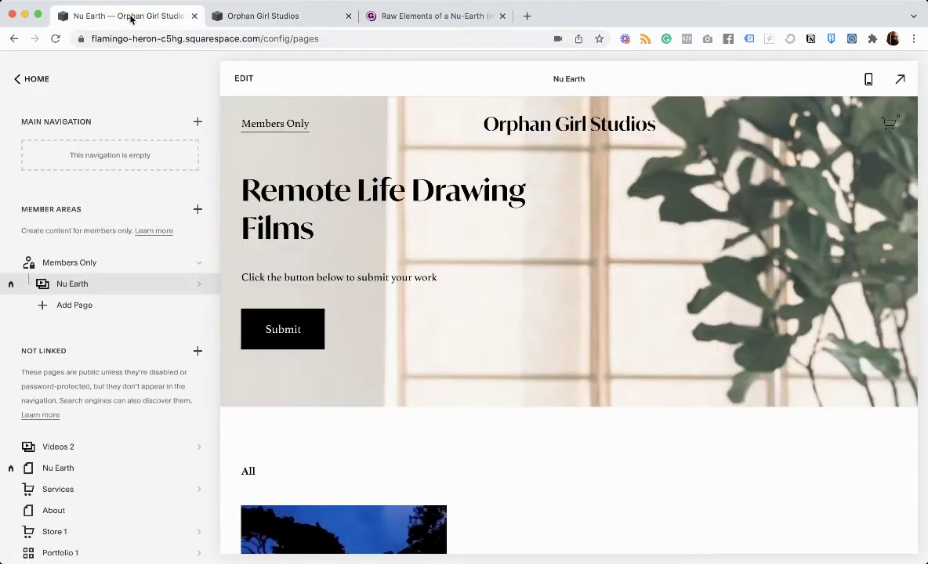
Open the Access Denied Screen editor from the Members Only area's general settings and place the cursor in its description
{"action": "left_click", "coordinate": [181, 263]}
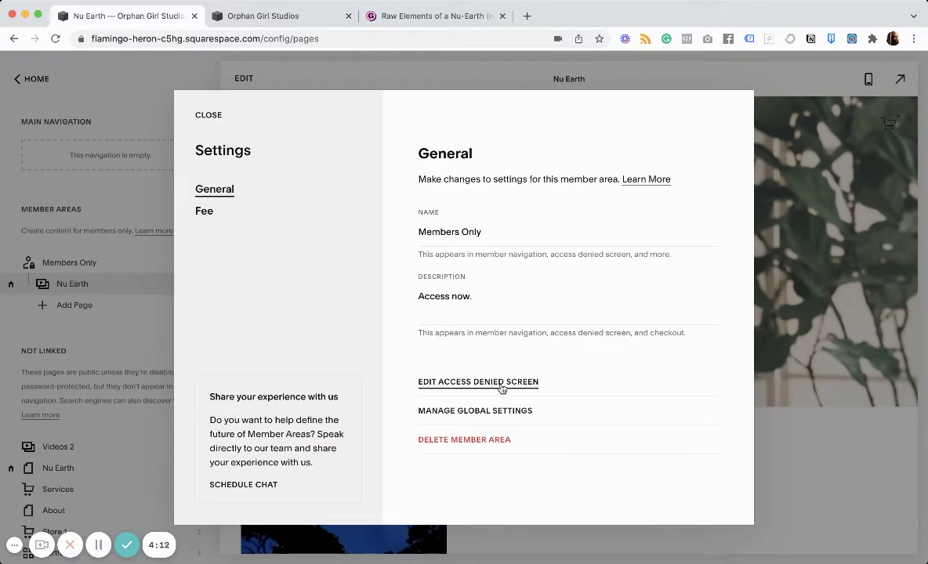
{"action": "left_click", "coordinate": [501, 383]}
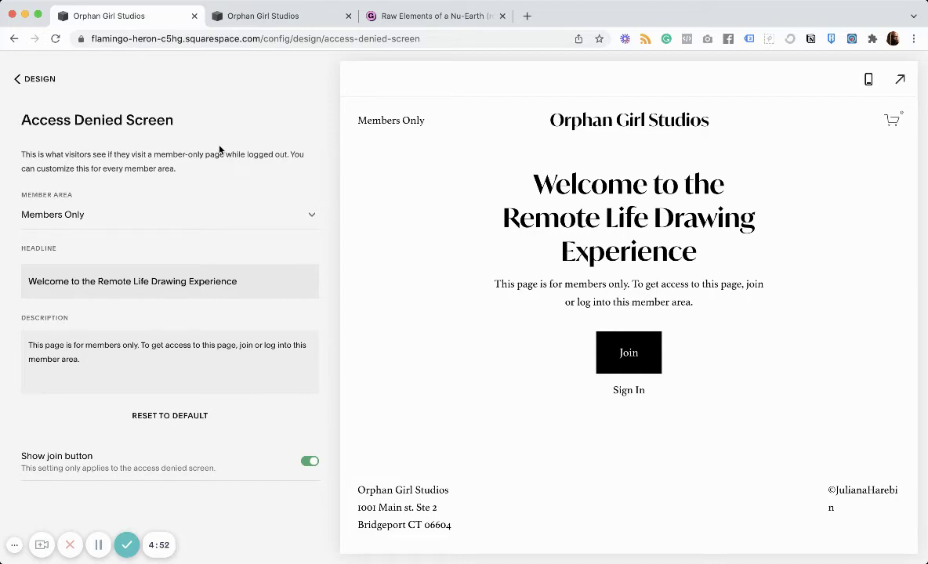
{"action": "left_click", "coordinate": [173, 360]}
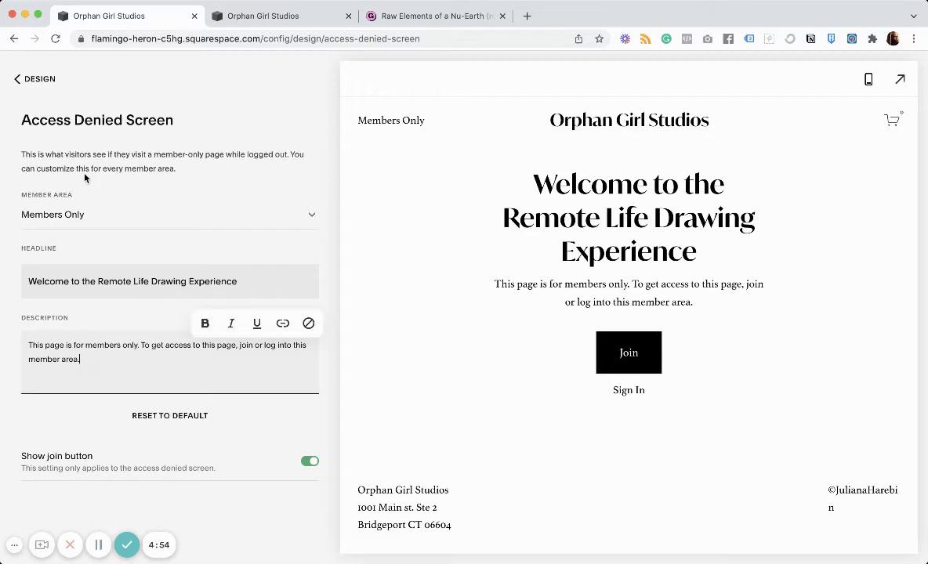
Leave the Access Denied Screen settings and move the Nu Earth (Copy) page to the start of the Not Linked pages
{"action": "left_click", "coordinate": [27, 80]}
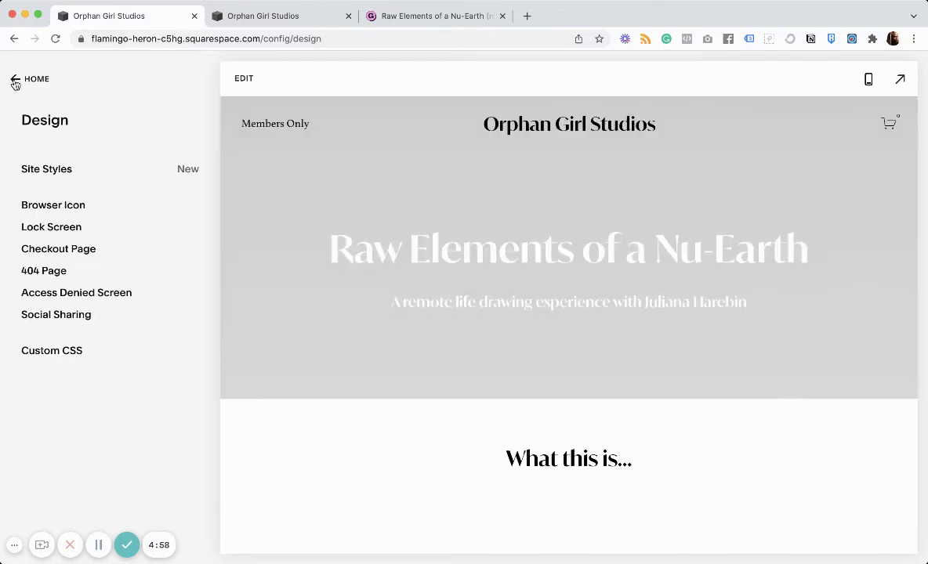
{"action": "left_click", "coordinate": [12, 82]}
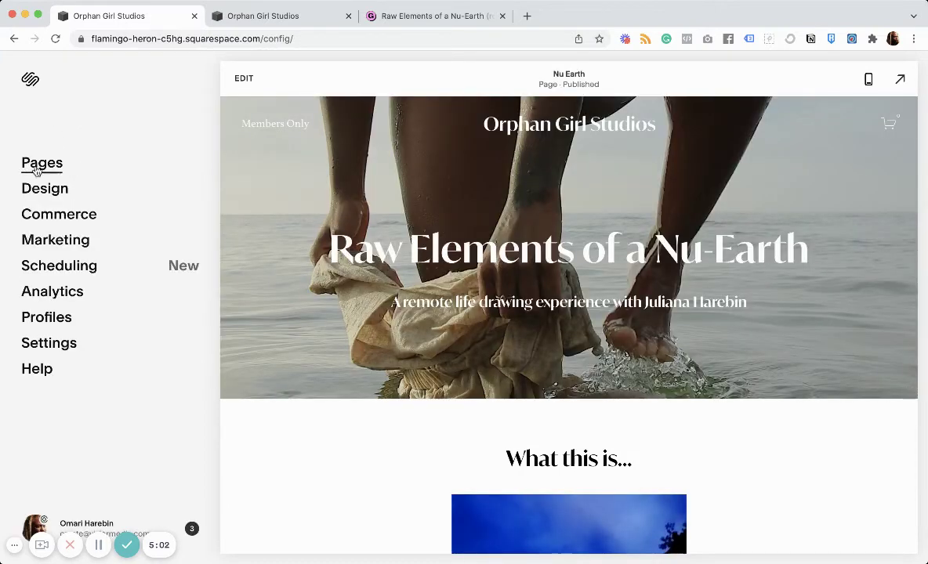
{"action": "left_click", "coordinate": [36, 171]}
{"action": "scroll", "coordinate": [130, 344], "scroll_direction": "down", "scroll_amount": 1}
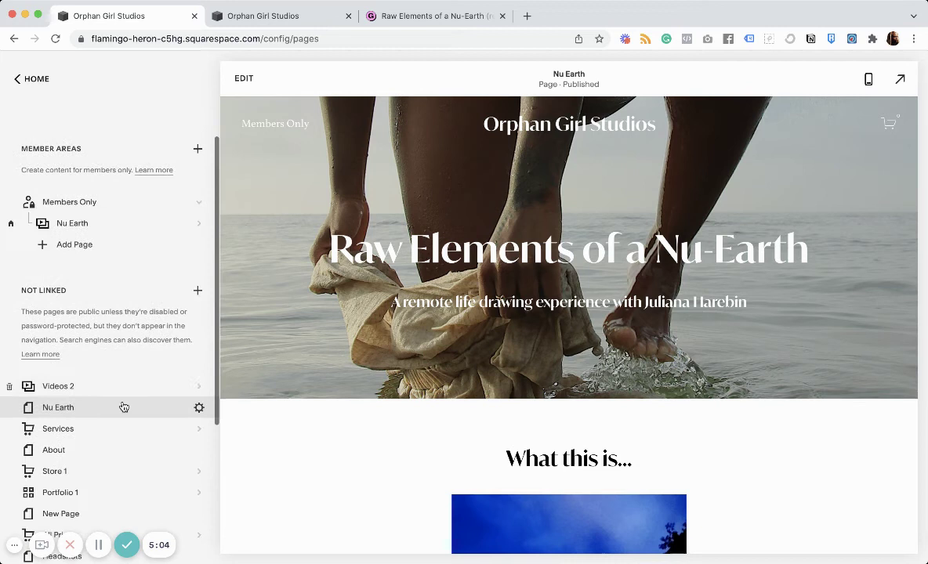
{"action": "left_click", "coordinate": [125, 408]}
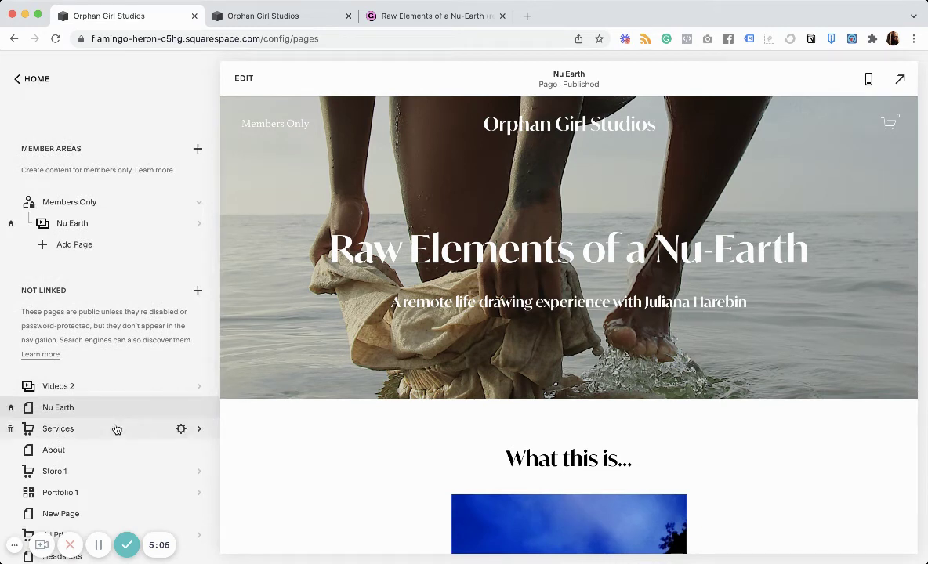
{"action": "scroll", "coordinate": [116, 429], "scroll_direction": "down", "scroll_amount": 5}
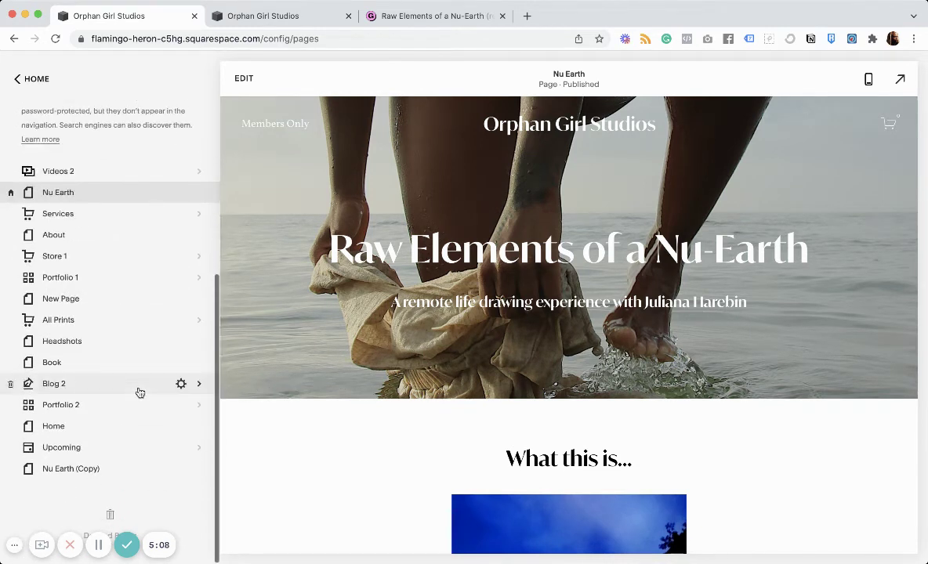
{"action": "left_click_drag", "start_coordinate": [96, 468], "coordinate": [89, 161]}
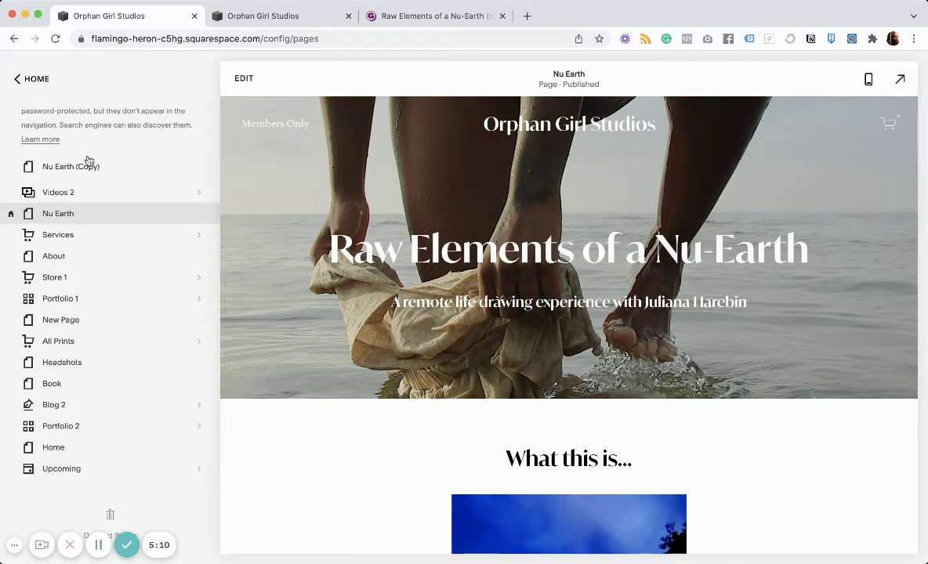
Review the Nu Earth (Copy) page down to its $50 Members Only sign-up block and open the page for editing
{"action": "left_click", "coordinate": [95, 192]}
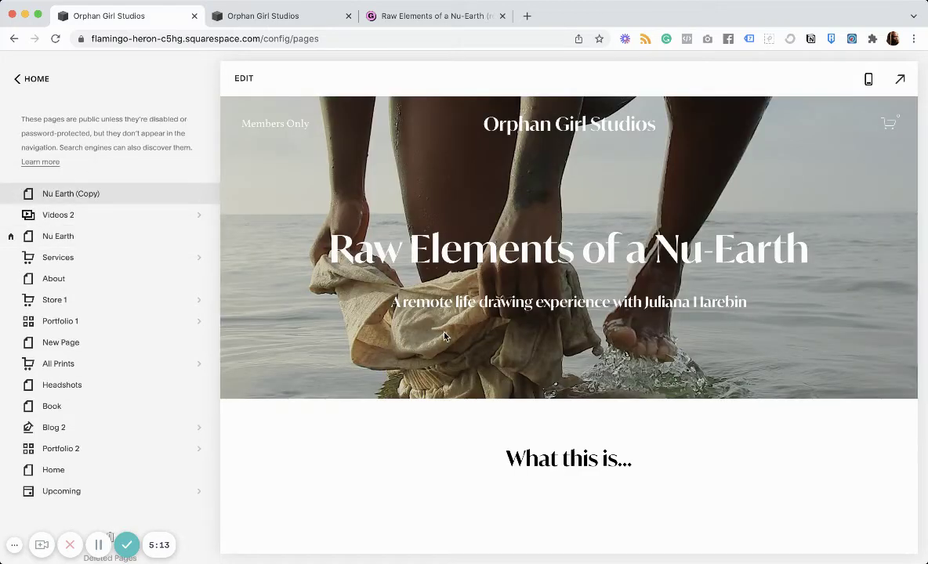
{"action": "scroll", "coordinate": [424, 345], "scroll_direction": "down", "scroll_amount": 20}
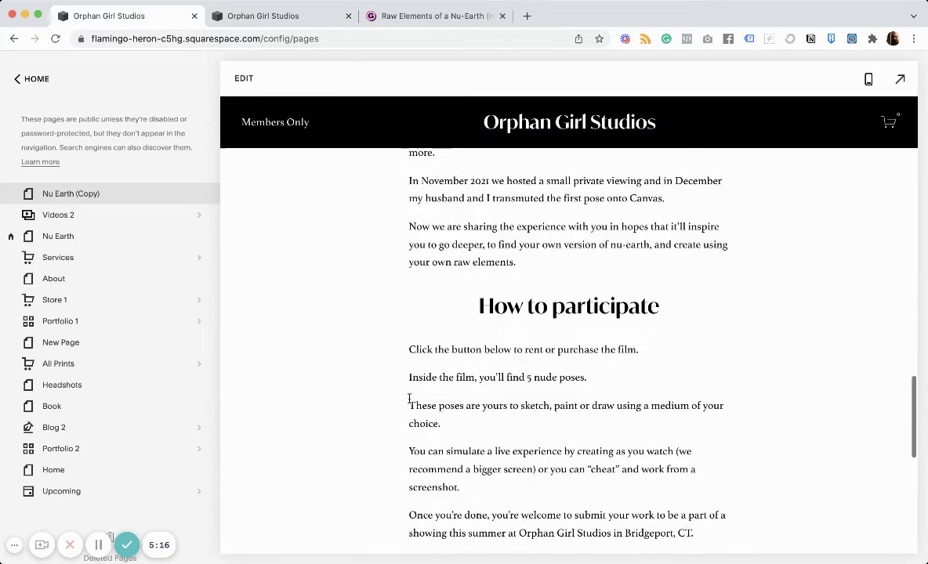
{"action": "scroll", "coordinate": [409, 400], "scroll_direction": "down", "scroll_amount": 6}
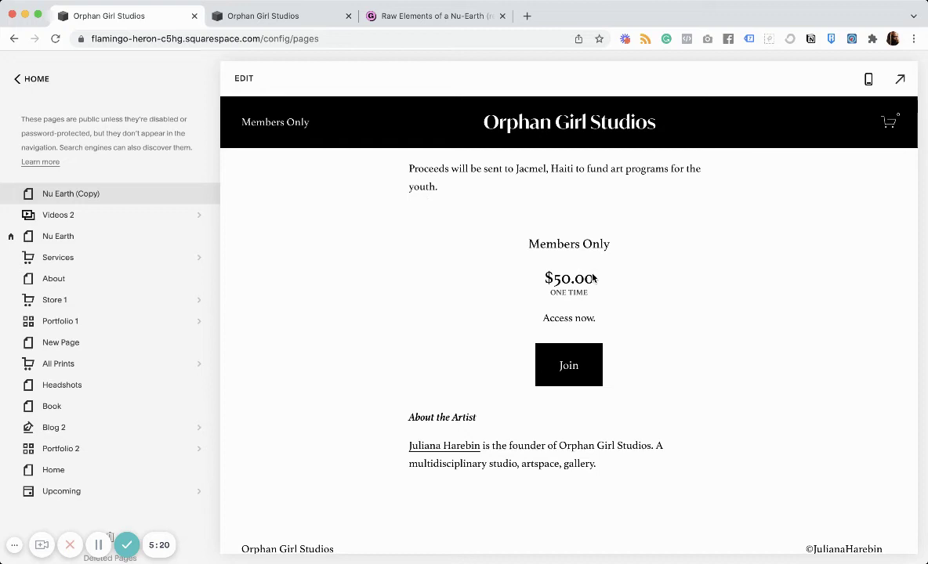
{"action": "scroll", "coordinate": [596, 276], "scroll_direction": "up", "scroll_amount": 1}
{"action": "left_click", "coordinate": [490, 306]}
{"action": "scroll", "coordinate": [418, 238], "scroll_direction": "up", "scroll_amount": 1}
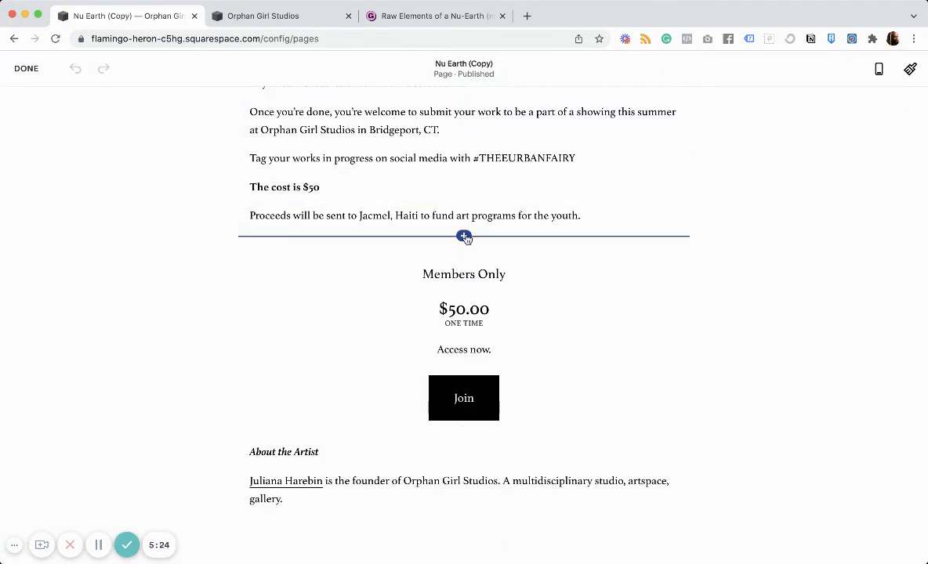
Add a Member Sign Up block below the proceeds paragraph and connect it to the Members Only area
{"action": "left_click", "coordinate": [464, 236]}
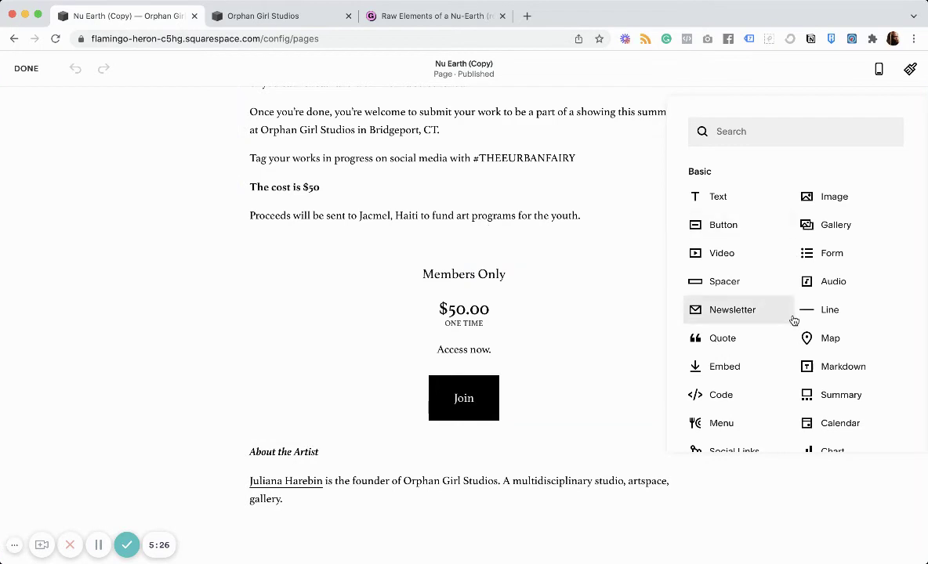
{"action": "scroll", "coordinate": [793, 319], "scroll_direction": "down", "scroll_amount": 4}
{"action": "scroll", "coordinate": [793, 319], "scroll_direction": "down", "scroll_amount": 2}
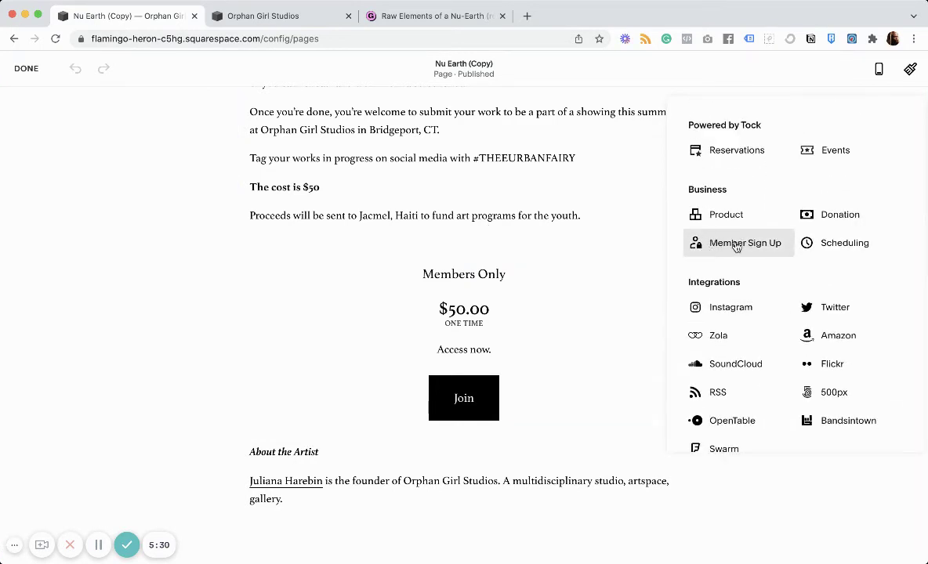
{"action": "left_click", "coordinate": [709, 242]}
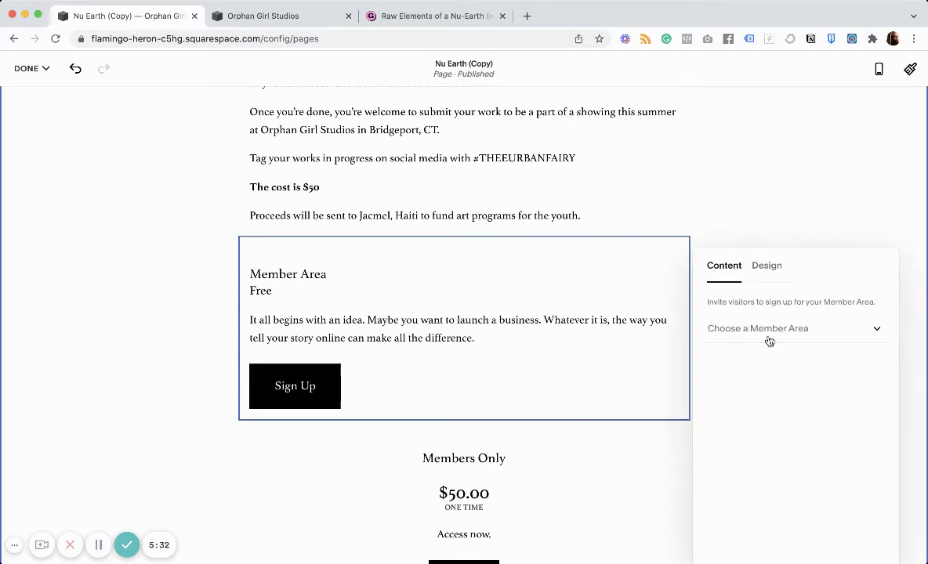
{"action": "left_click", "coordinate": [797, 332]}
{"action": "left_click", "coordinate": [740, 365]}
Center the new sign-up block and hide its title, description and fee
{"action": "left_click", "coordinate": [770, 268]}
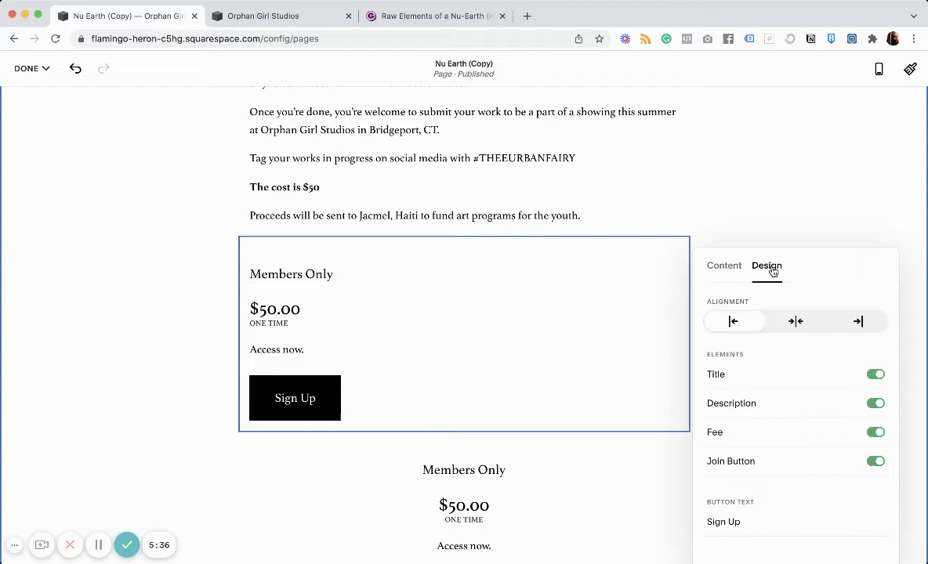
{"action": "left_click", "coordinate": [794, 327]}
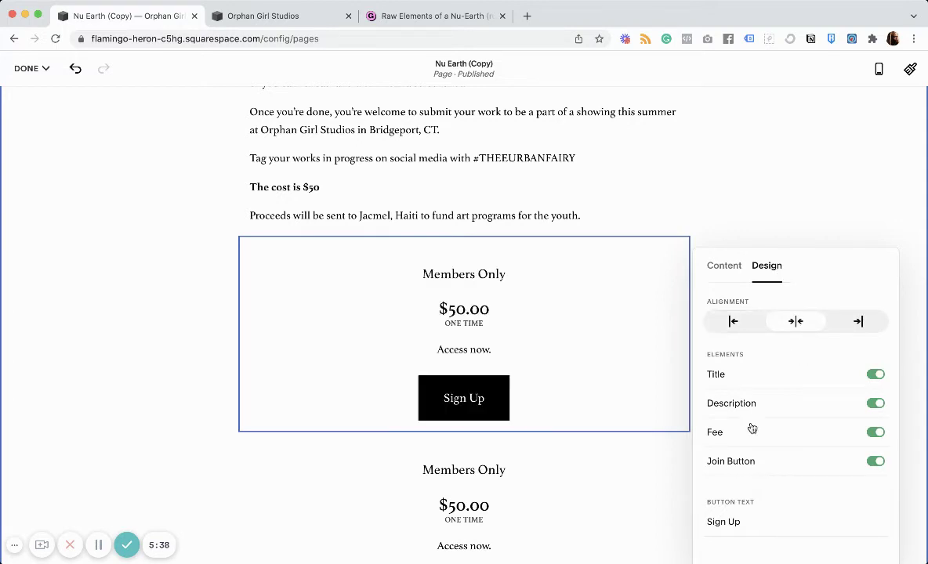
{"action": "left_click", "coordinate": [875, 374]}
{"action": "left_click", "coordinate": [875, 403]}
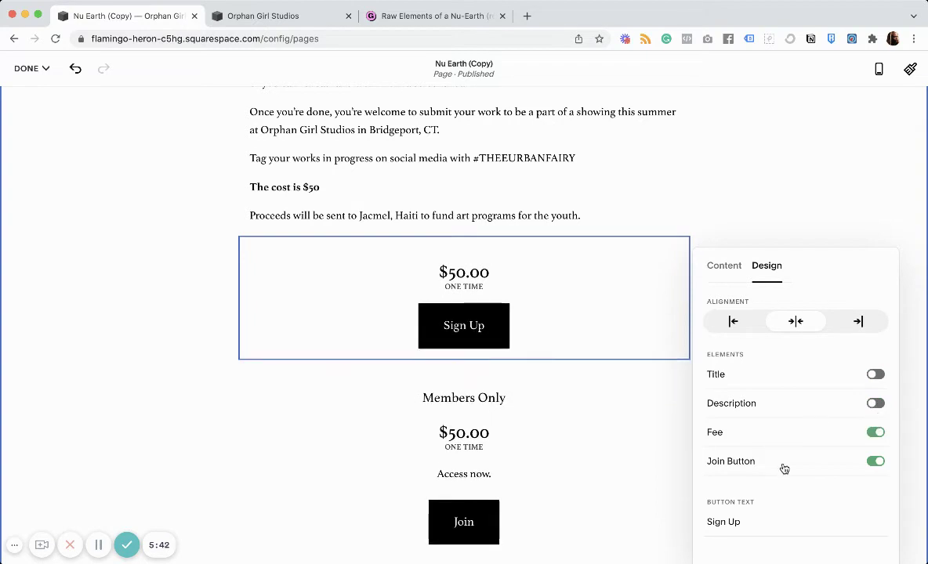
{"action": "left_click", "coordinate": [876, 432]}
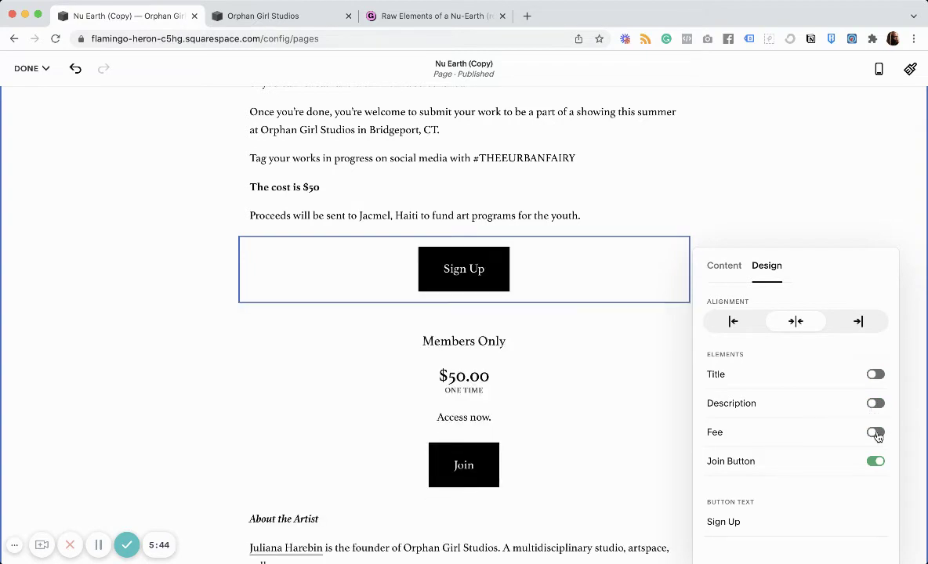
Remove the newly added sign-up block from the page and leave page editing
{"action": "left_click", "coordinate": [729, 186]}
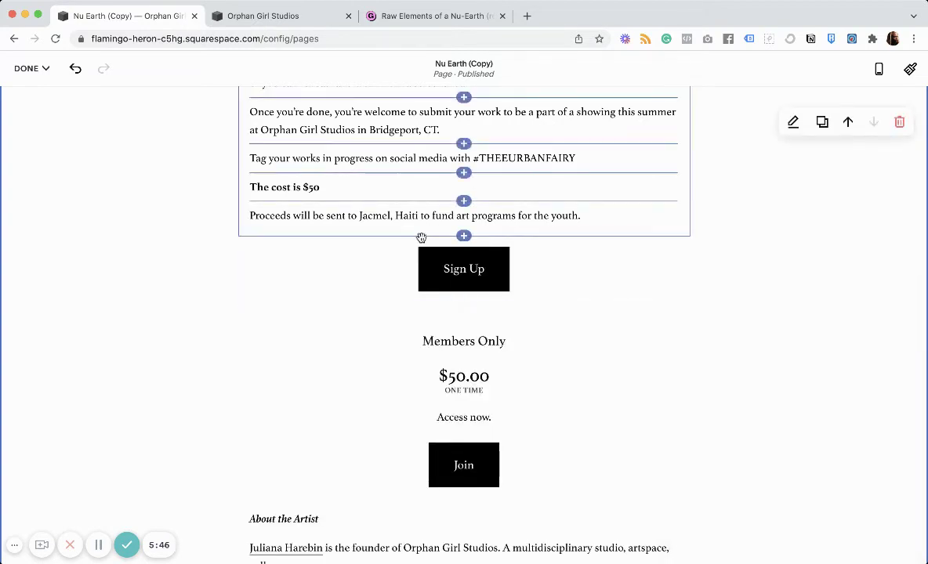
{"action": "left_click", "coordinate": [365, 214]}
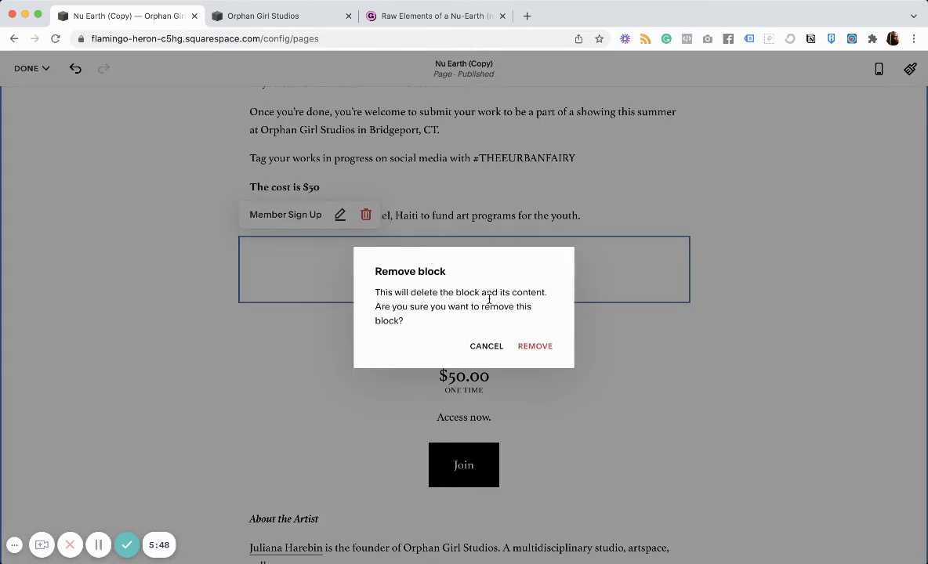
{"action": "left_click", "coordinate": [534, 347]}
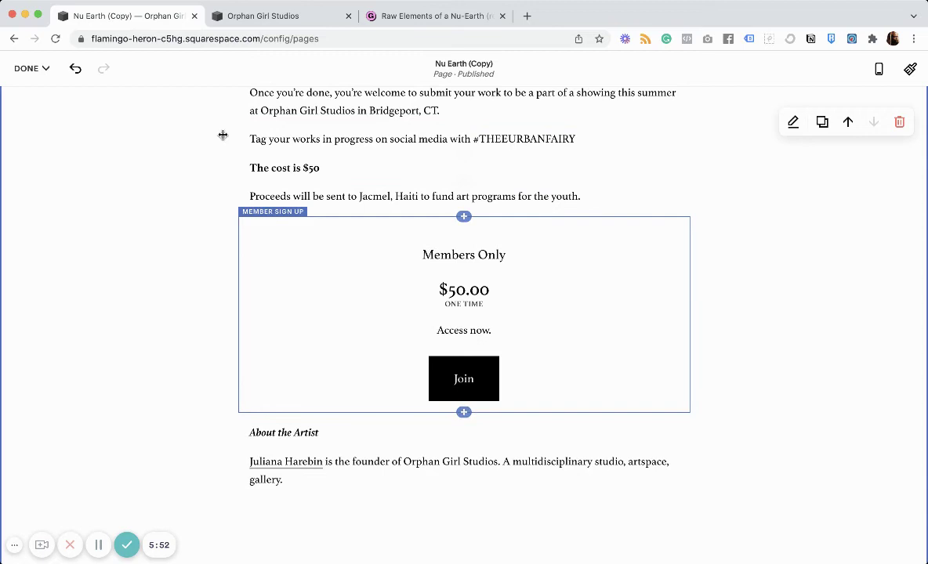
{"action": "mouse_move", "coordinate": [40, 73]}
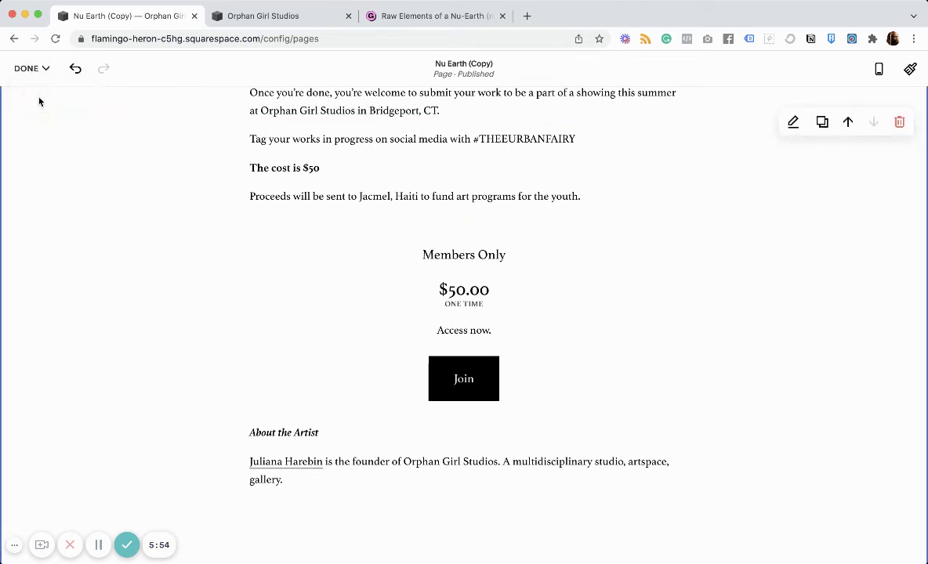
{"action": "left_click", "coordinate": [33, 94]}
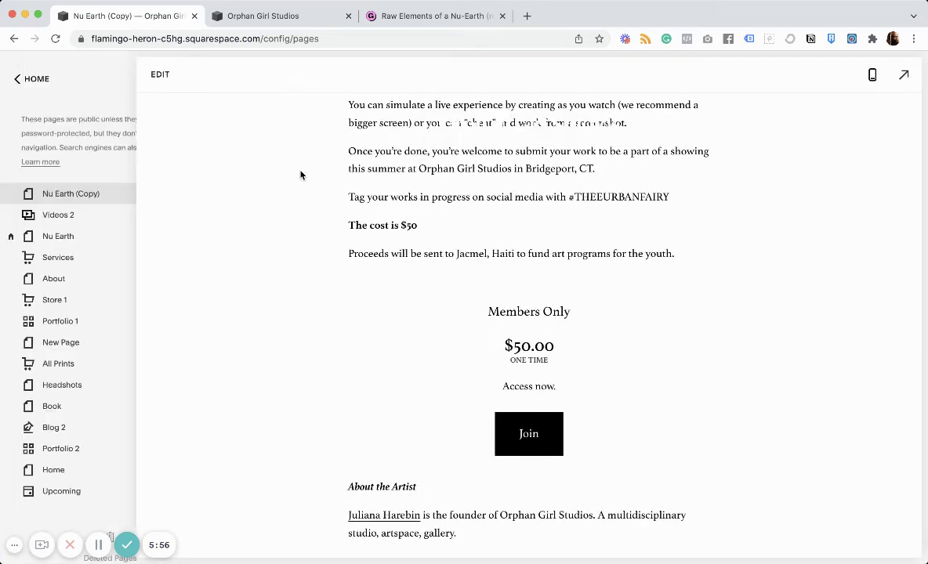
View the Nu Earth video page in the Members Only area and go back to the pages list
{"action": "scroll", "coordinate": [107, 188], "scroll_direction": "up", "scroll_amount": 5}
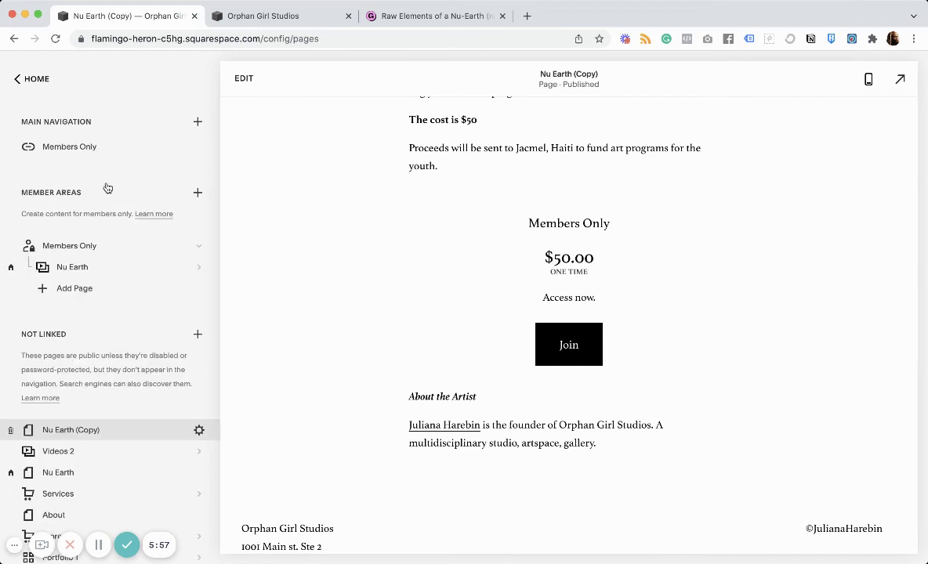
{"action": "left_click", "coordinate": [87, 266]}
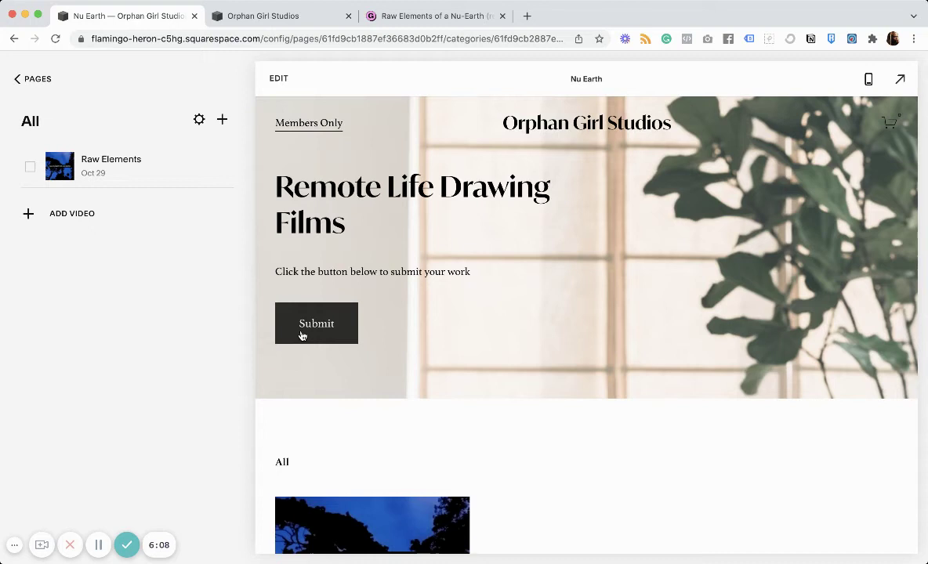
{"action": "left_click", "coordinate": [15, 80]}
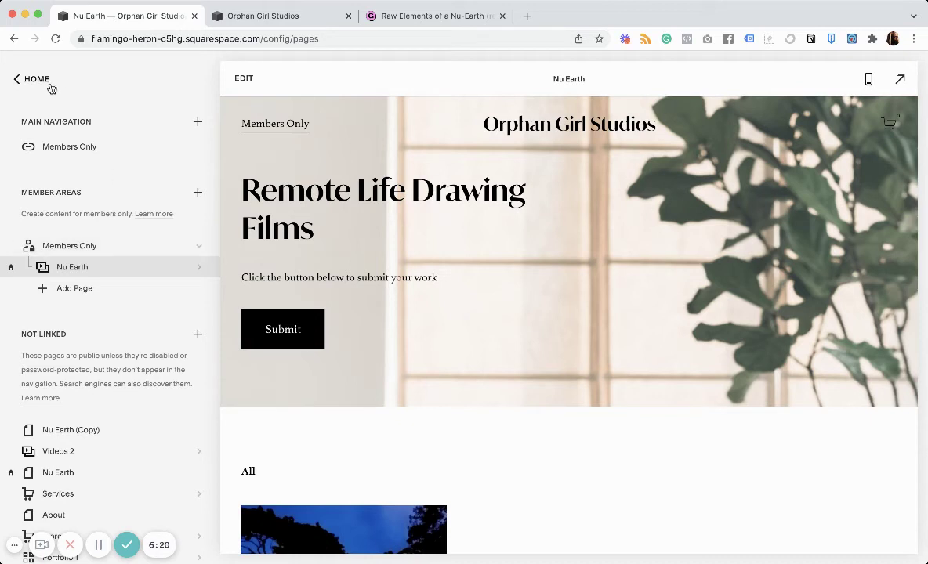
Examine the management, shortcut and navigation options in the Member Areas site settings
{"action": "left_click", "coordinate": [12, 80]}
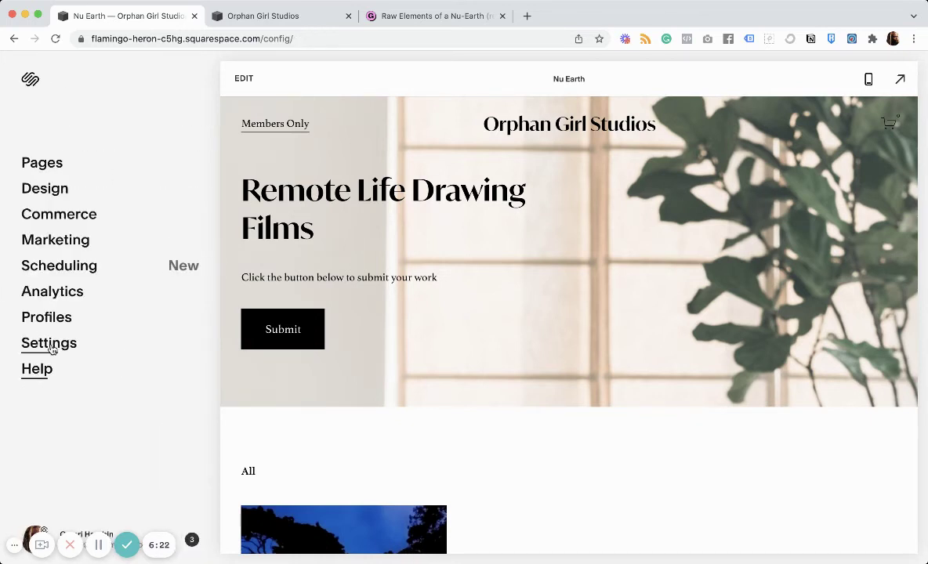
{"action": "left_click", "coordinate": [49, 345]}
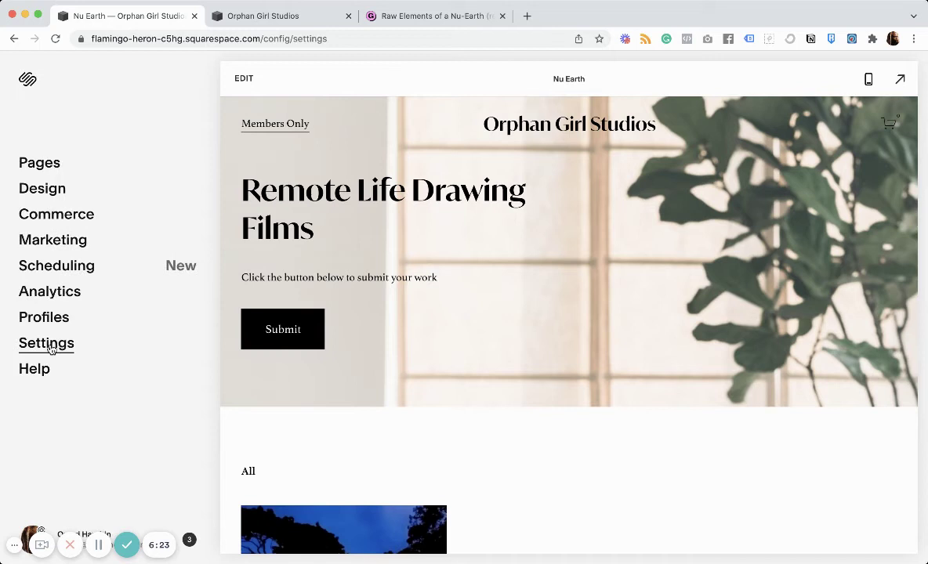
{"action": "left_click", "coordinate": [52, 179]}
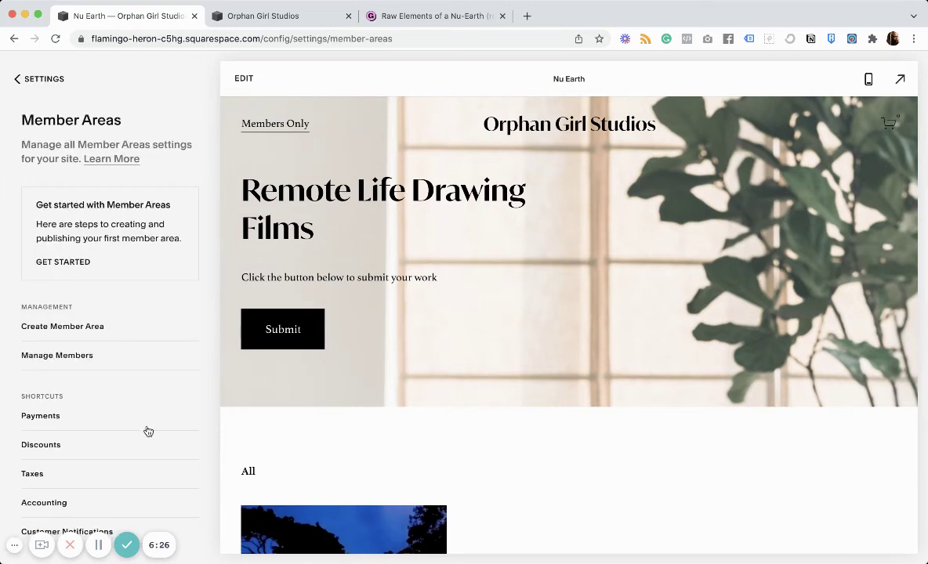
{"action": "scroll", "coordinate": [147, 431], "scroll_direction": "down", "scroll_amount": 3}
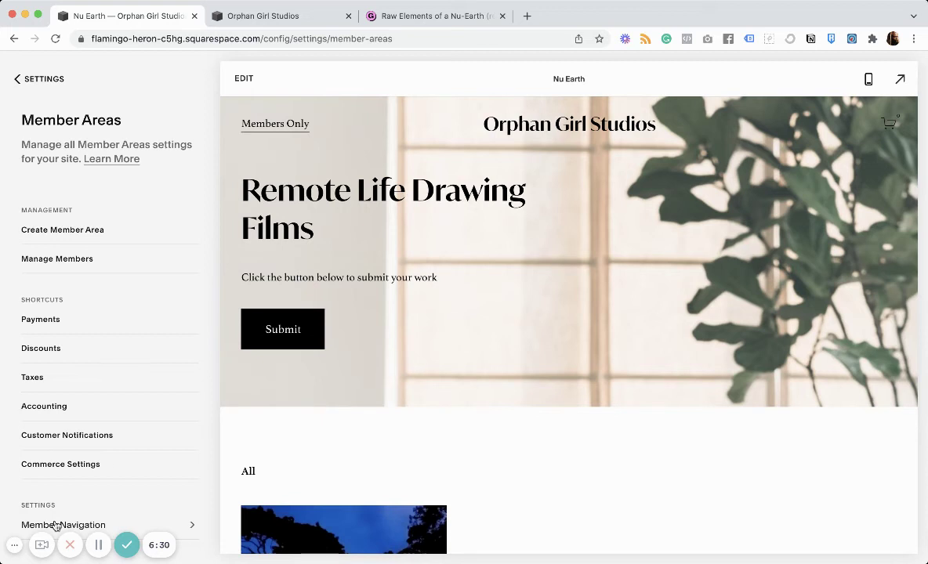
{"action": "scroll", "coordinate": [122, 323], "scroll_direction": "up", "scroll_amount": 3}
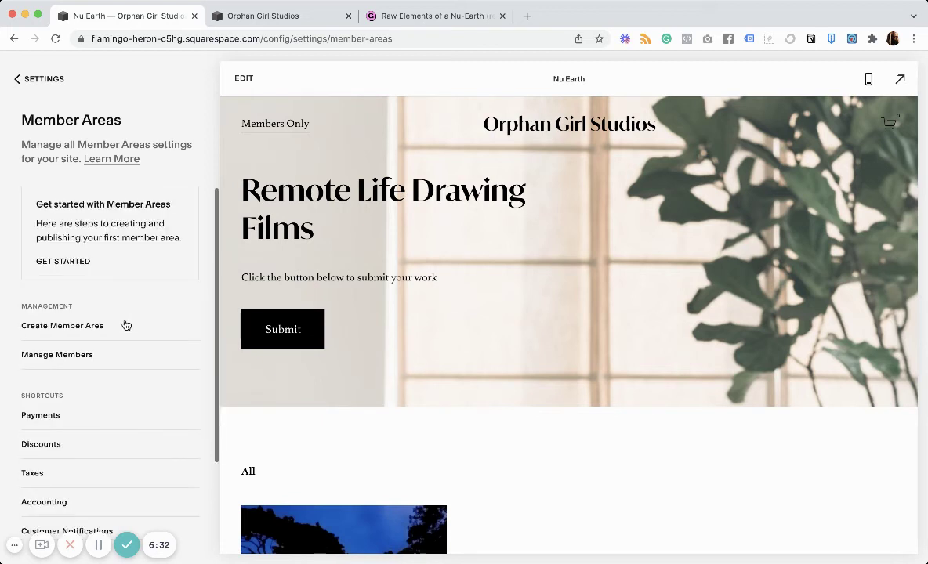
{"action": "scroll", "coordinate": [108, 301], "scroll_direction": "down", "scroll_amount": 3}
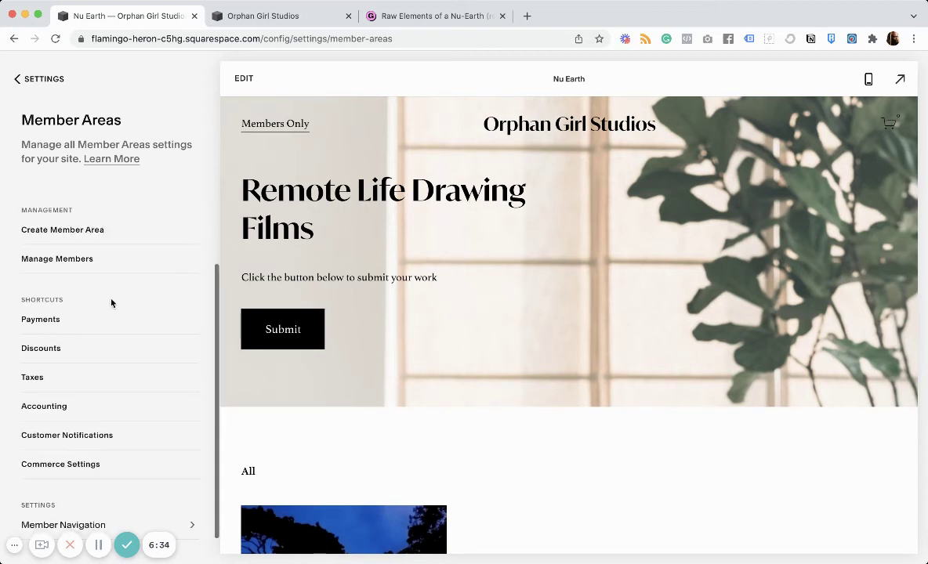
Try Don't Show Navigation and Show in Customer Account Panel for member navigation, reselect Replace Main Navigation, and return to the pages list
{"action": "left_click", "coordinate": [68, 524]}
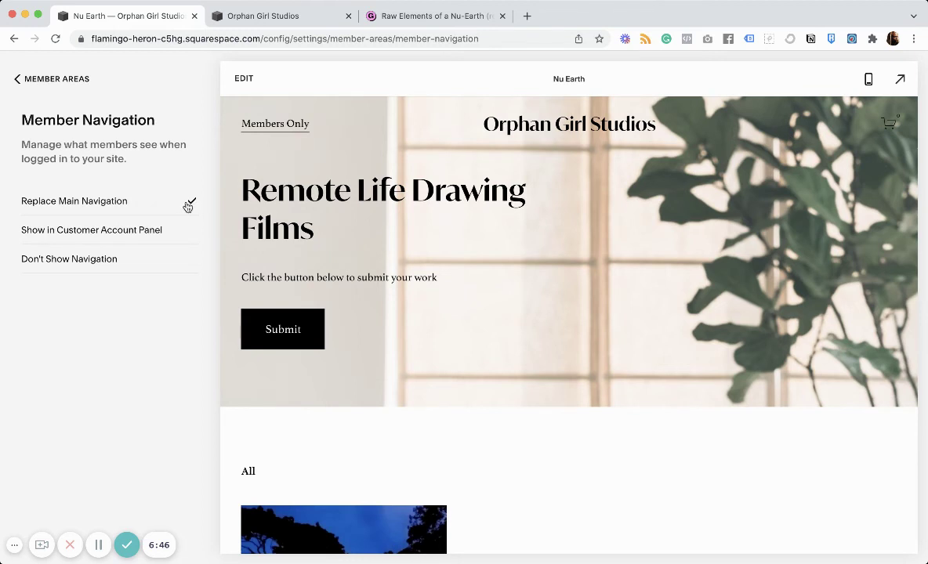
{"action": "left_click", "coordinate": [149, 259]}
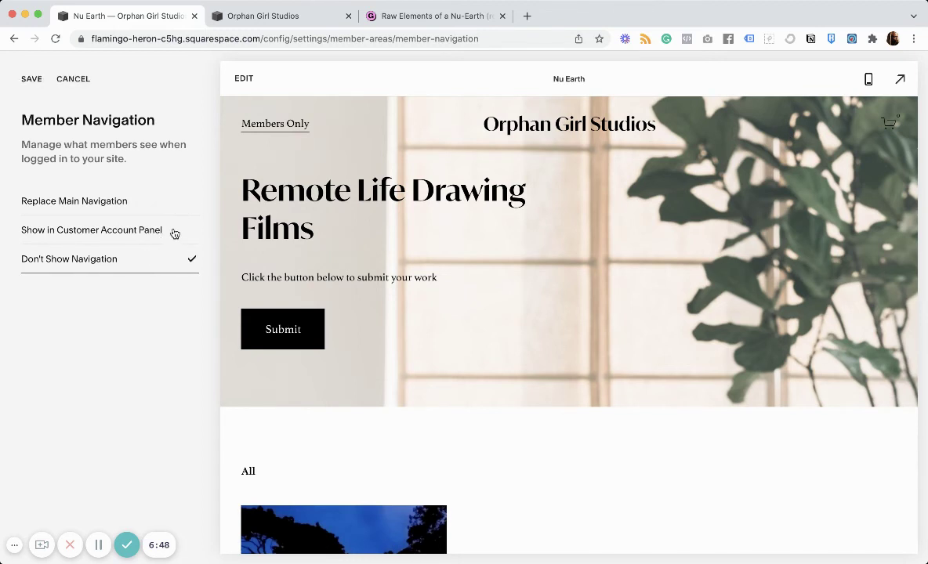
{"action": "left_click", "coordinate": [179, 230]}
{"action": "left_click", "coordinate": [187, 206]}
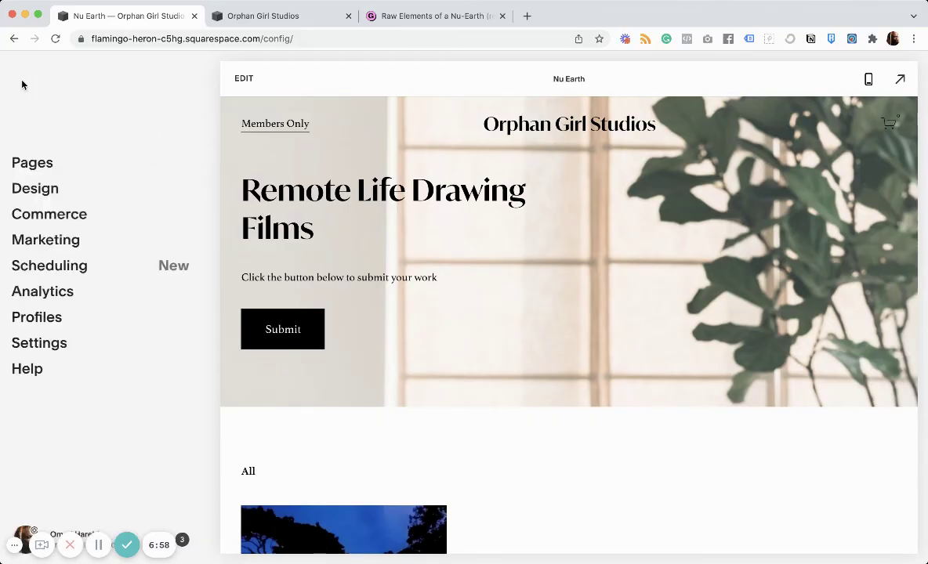
{"action": "left_click", "coordinate": [43, 162]}
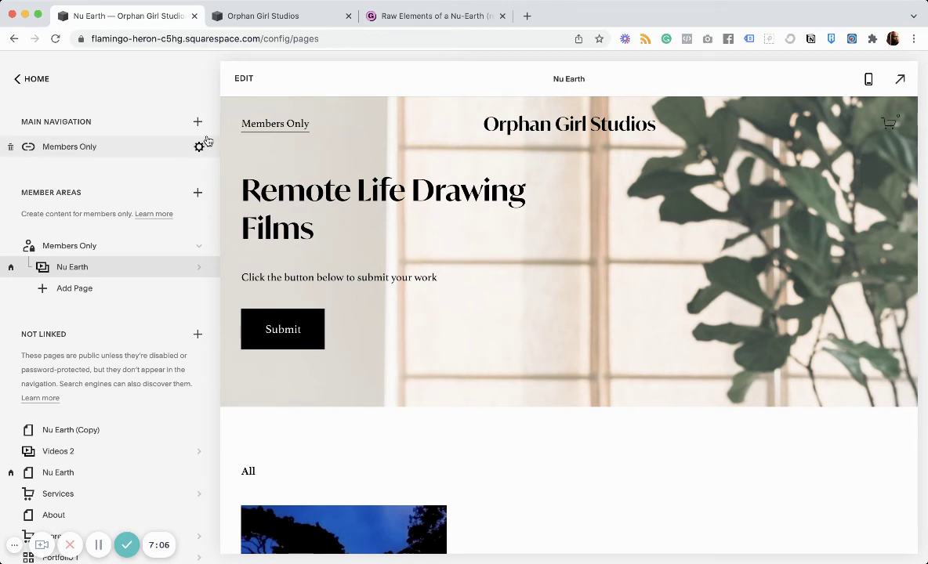
Delete the Members Only link from the main navigation and confirm the deletion
{"action": "left_click", "coordinate": [10, 146]}
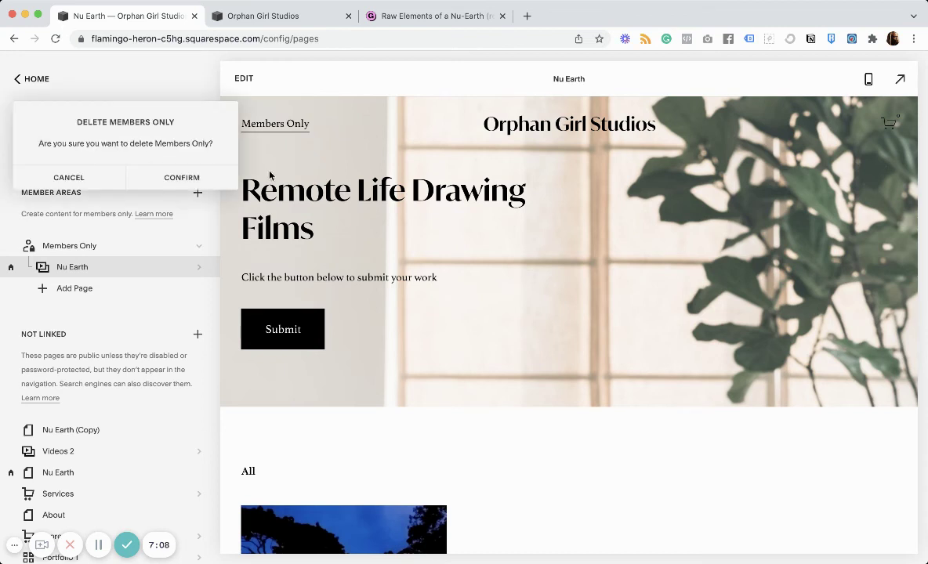
{"action": "left_click", "coordinate": [208, 180]}
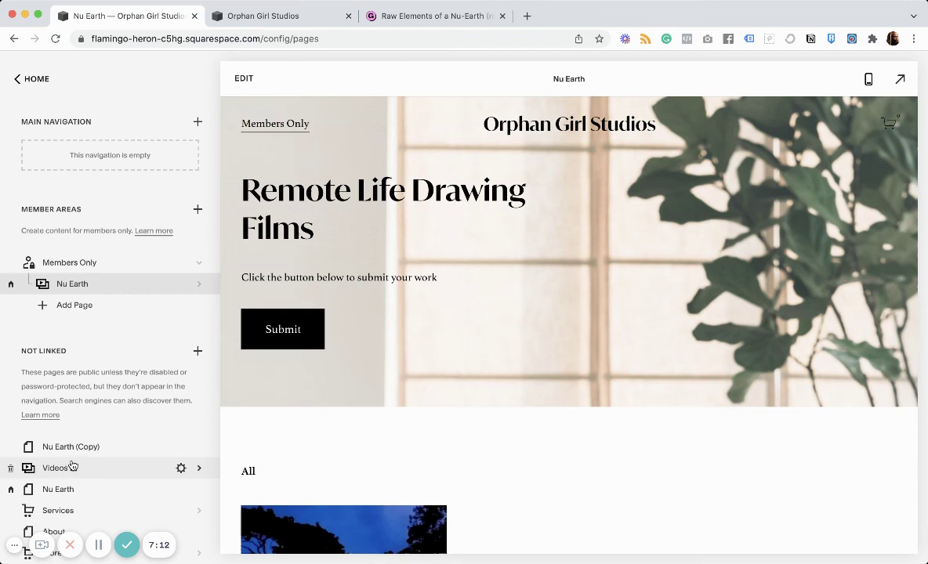
Compare the header navigation on the Nu Earth (Copy) page and the members-only Nu Earth video page, and return to the pages list
{"action": "left_click", "coordinate": [71, 447]}
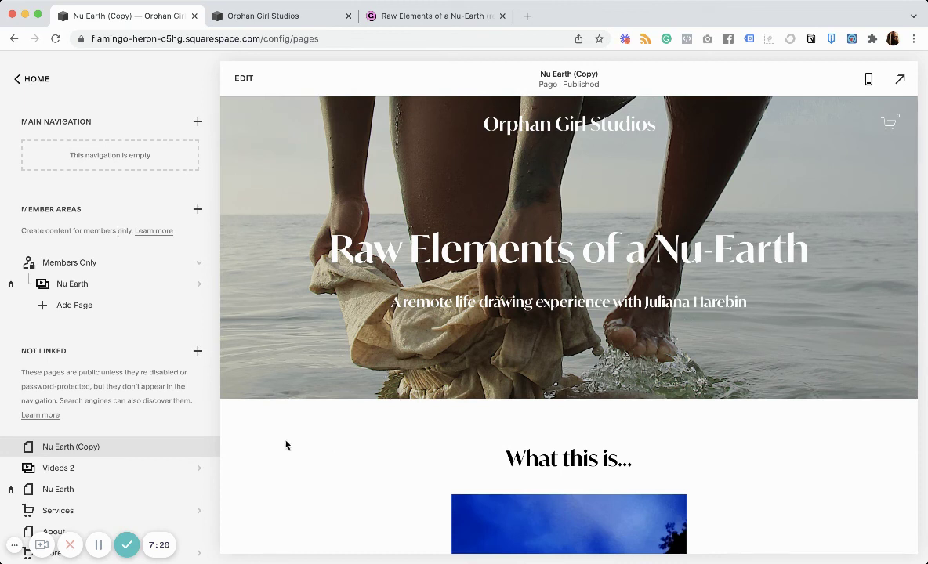
{"action": "left_click", "coordinate": [78, 289]}
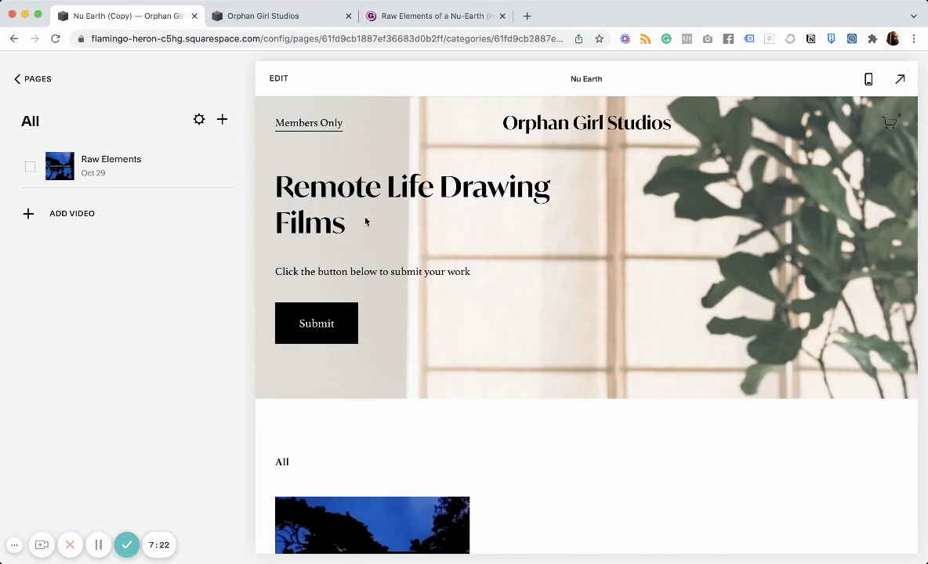
{"action": "mouse_move", "coordinate": [333, 129]}
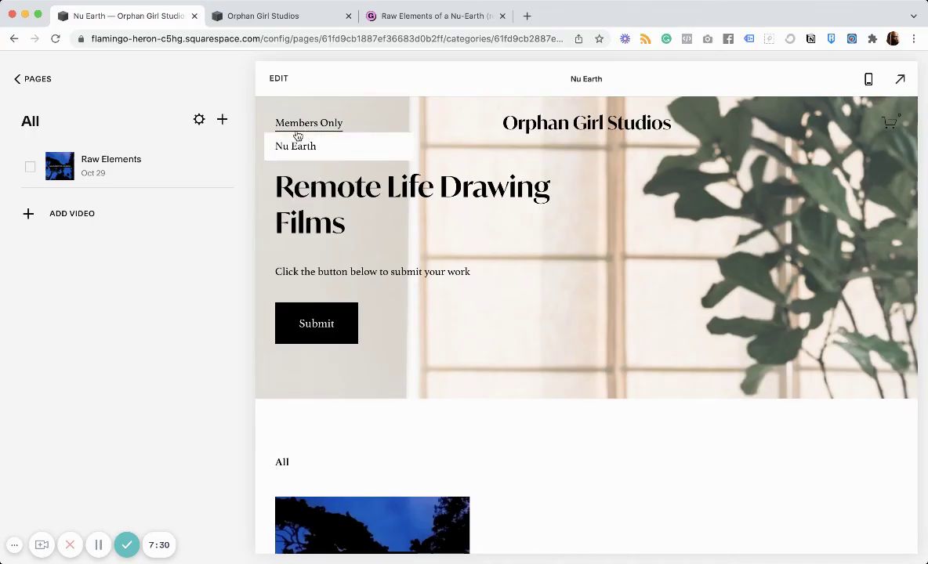
{"action": "left_click", "coordinate": [16, 79]}
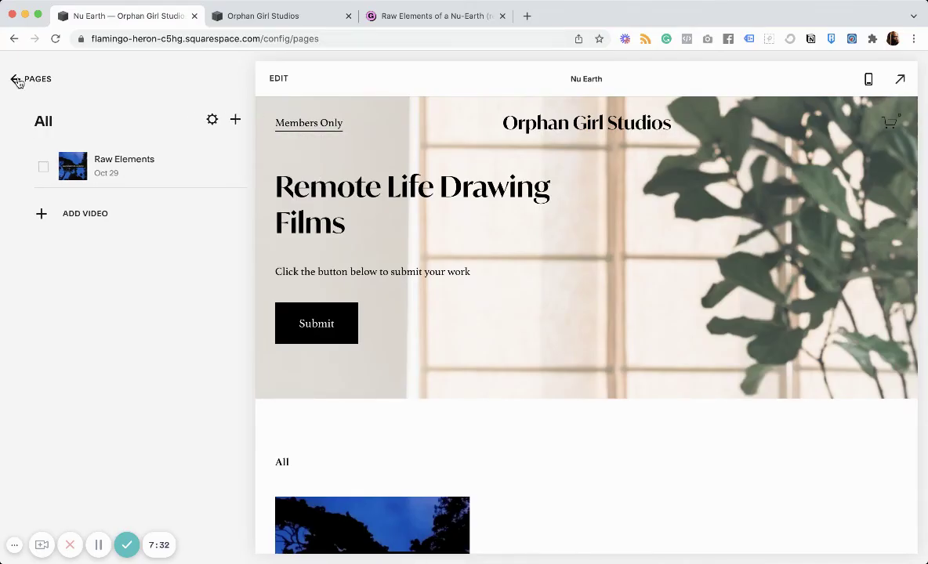